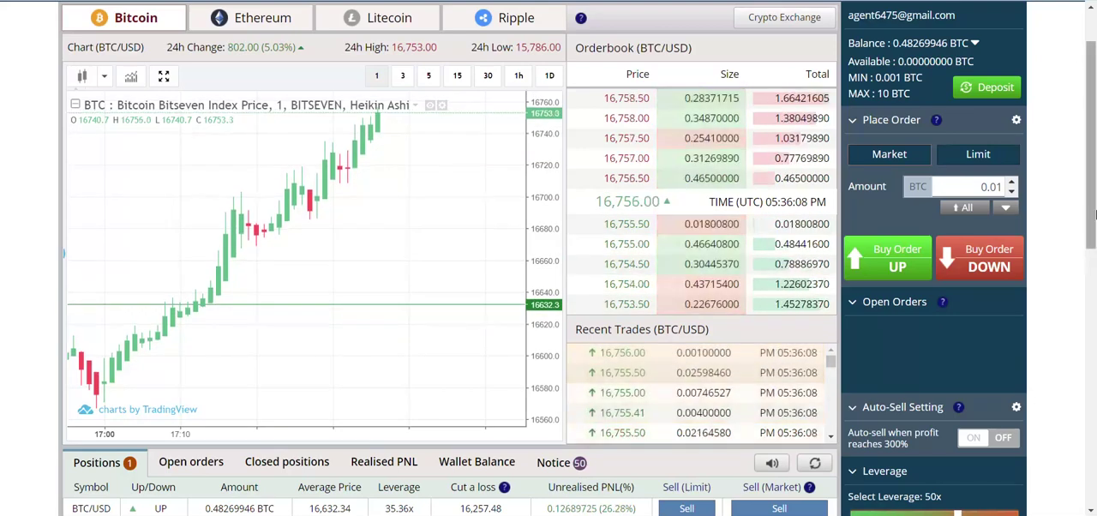
{"action": "scroll", "coordinate": [1084, 263], "scroll_direction": "down", "scroll_amount": 2}
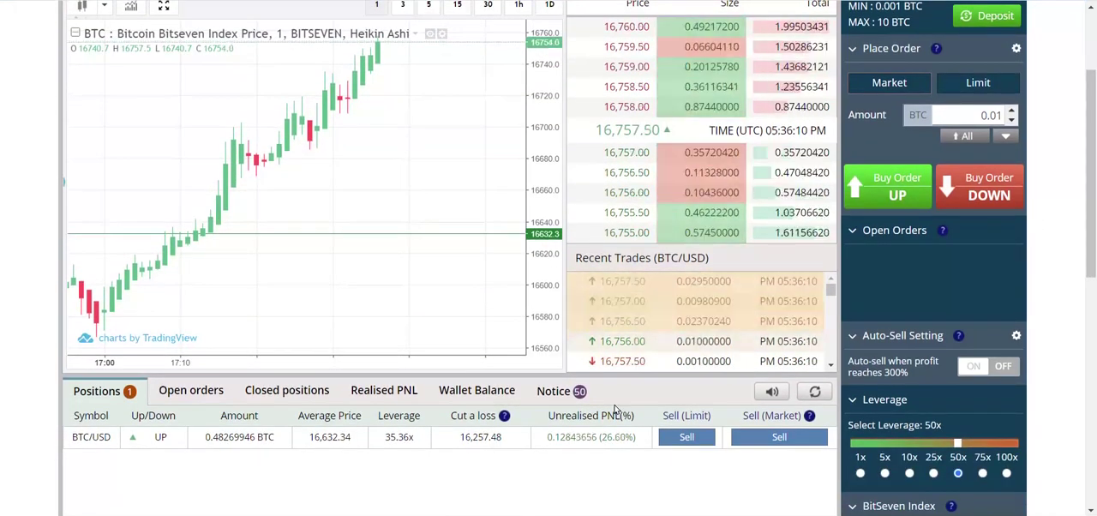
- Return to the Google 'btc to usd' converter and change the Bitcoin amount from .15 to .12
{"action": "key", "text": "ctrl+Tab"}
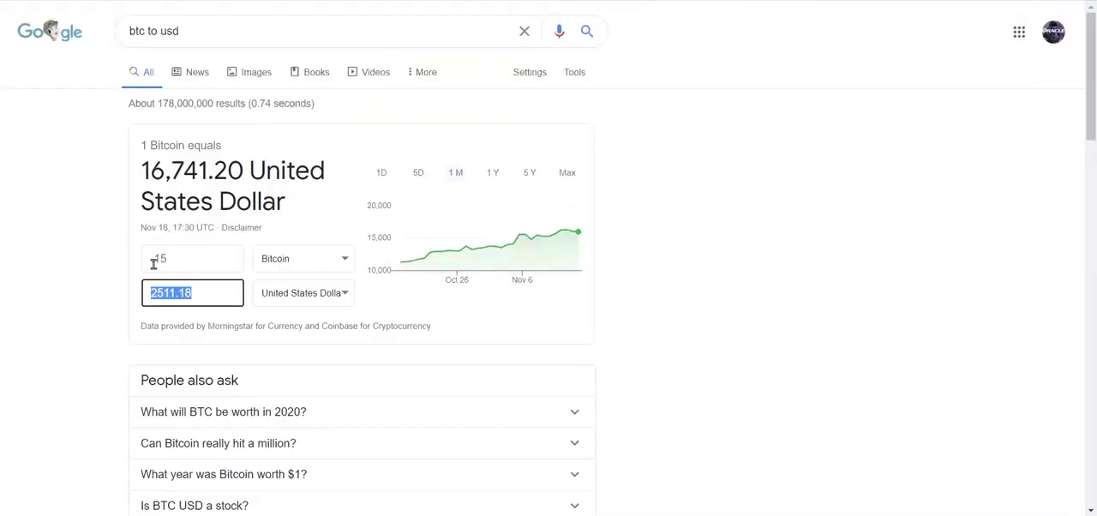
{"action": "left_click", "coordinate": [167, 258]}
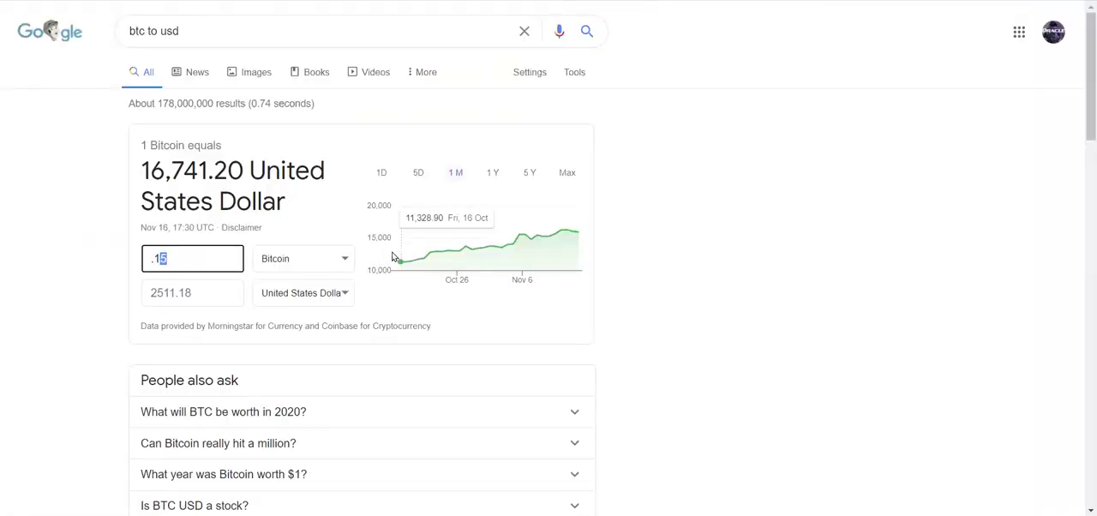
{"action": "type", "text": "2"}
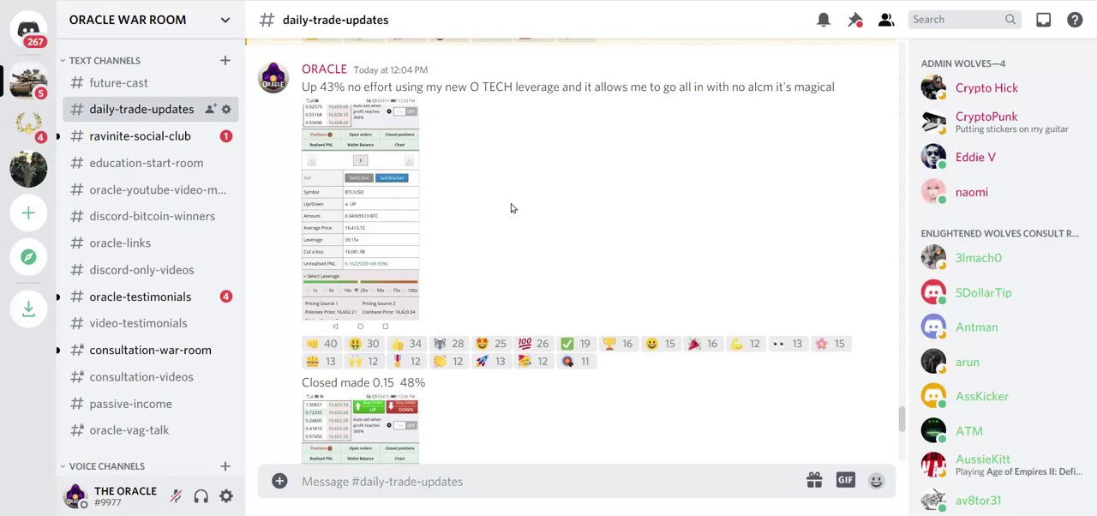
- Enlarge the ORACLE message's trade screenshot showing the 46.93% gain
{"action": "left_click", "coordinate": [412, 280]}
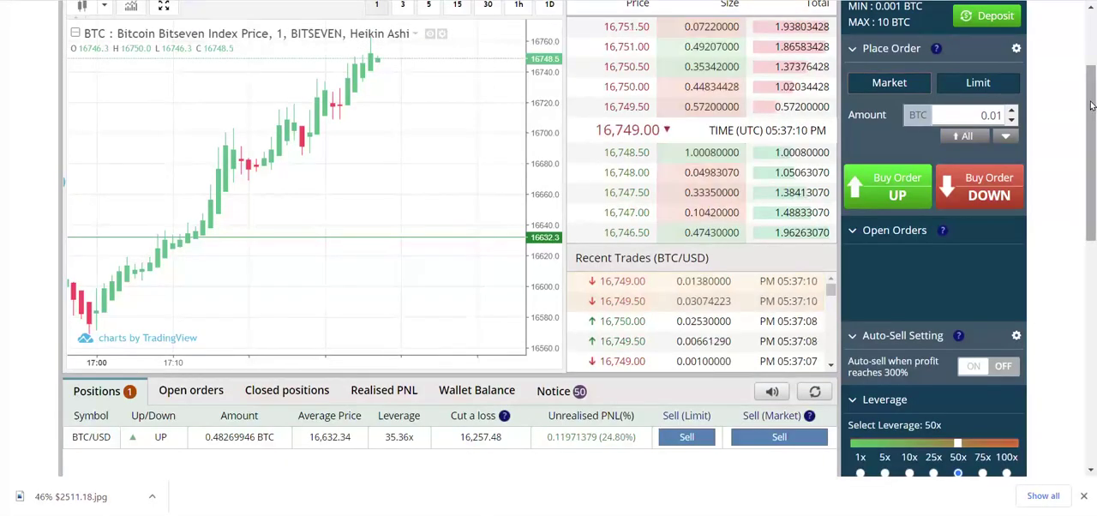
{"action": "scroll", "coordinate": [548, 257], "scroll_direction": "up", "scroll_amount": 1}
{"action": "scroll", "coordinate": [1092, 93], "scroll_direction": "up", "scroll_amount": 1}
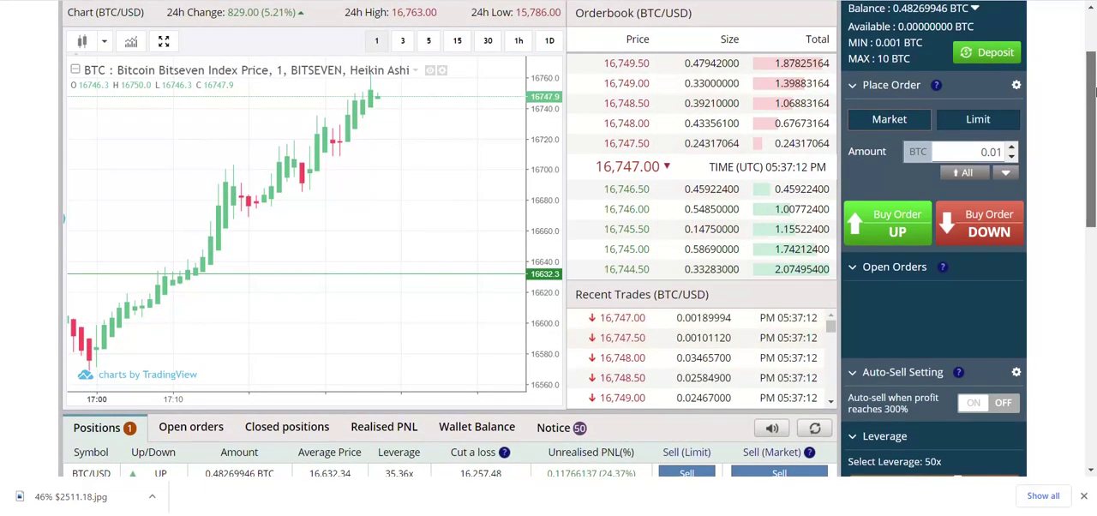
{"action": "scroll", "coordinate": [1093, 69], "scroll_direction": "down", "scroll_amount": 1}
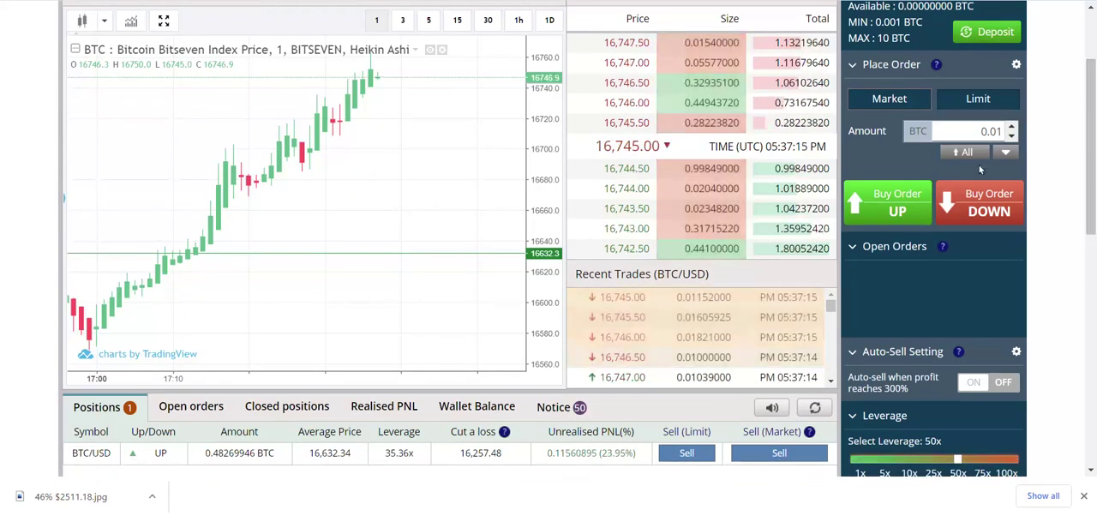
- Market-sell the 0.48269946 BTC UP position and capture the execution notice with Lightshot
{"action": "left_click", "coordinate": [774, 456]}
{"action": "scroll", "coordinate": [1058, 158], "scroll_direction": "up", "scroll_amount": 2}
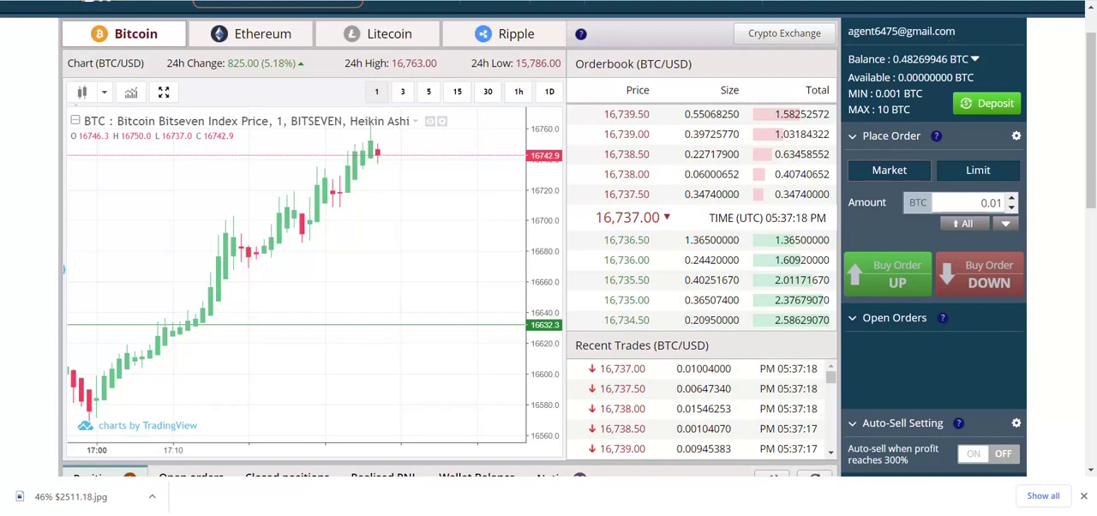
{"action": "left_click", "coordinate": [932, 12]}
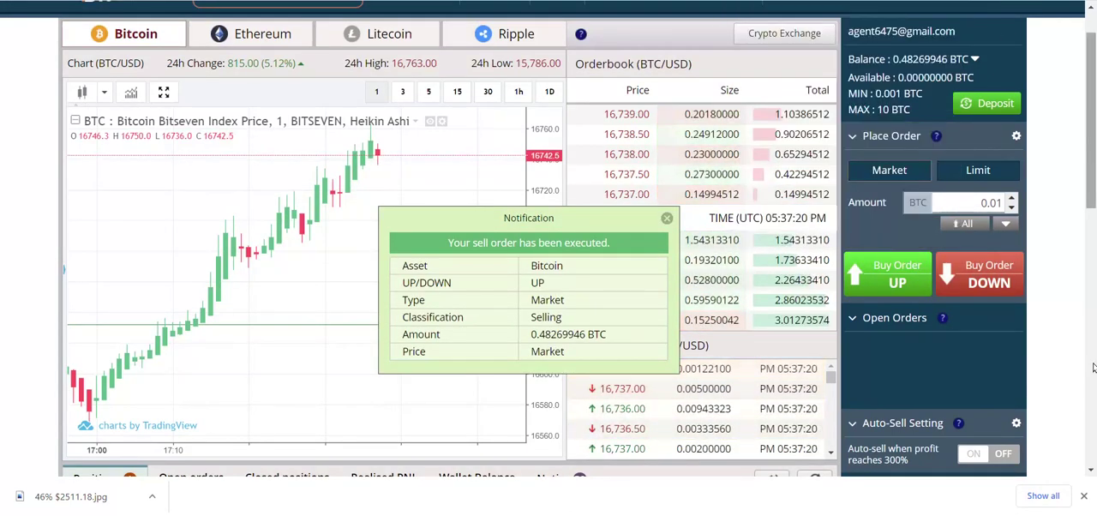
{"action": "left_click", "coordinate": [869, 76]}
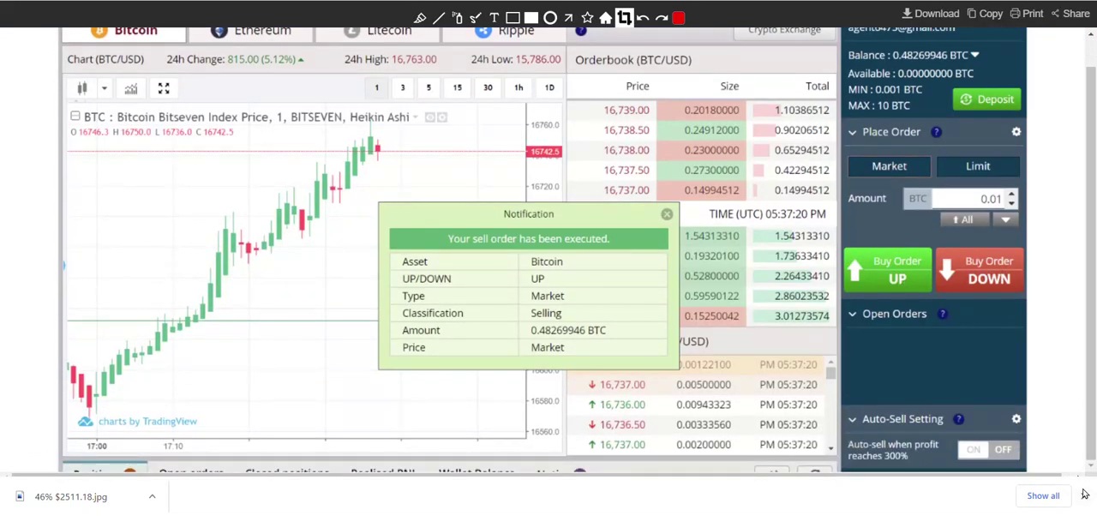
- Dismiss the Chrome download bar and exit the Lightshot editor
{"action": "left_click", "coordinate": [1084, 496]}
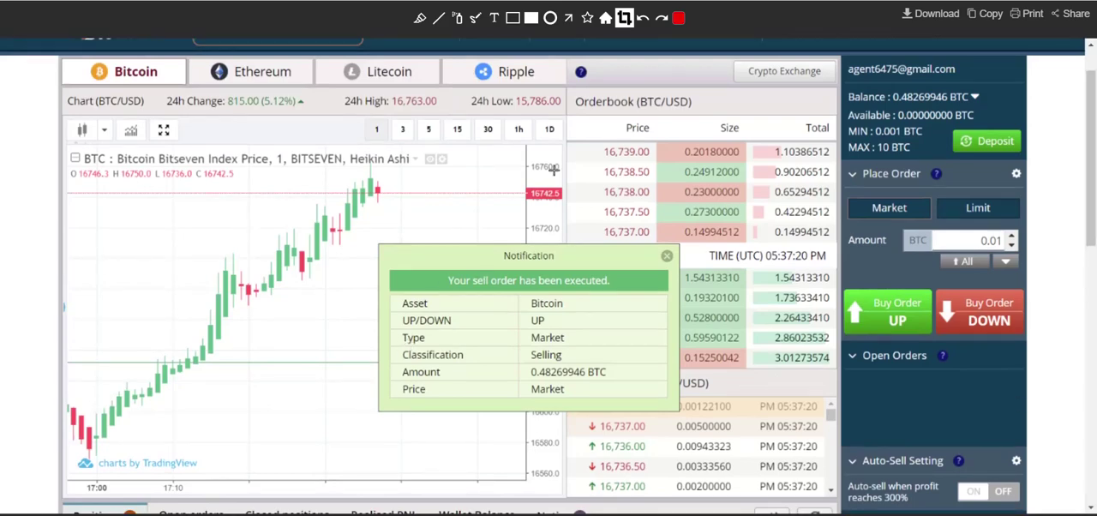
{"action": "key", "text": "Escape"}
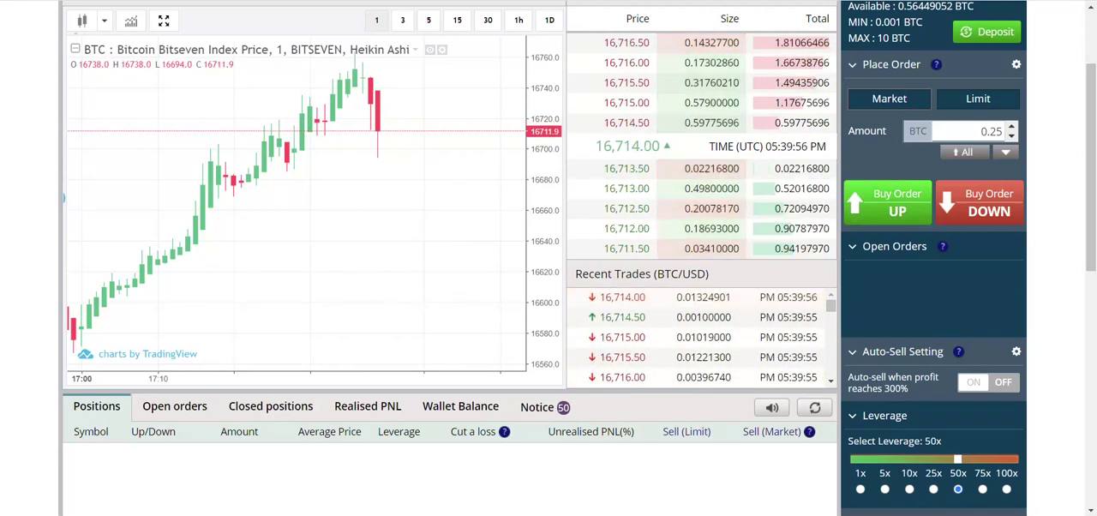
{"action": "scroll", "coordinate": [577, 260], "scroll_direction": "up", "scroll_amount": 5}
{"action": "scroll", "coordinate": [574, 256], "scroll_direction": "up", "scroll_amount": 5}
{"action": "scroll", "coordinate": [573, 258], "scroll_direction": "up", "scroll_amount": 5}
{"action": "scroll", "coordinate": [573, 258], "scroll_direction": "up", "scroll_amount": 5}
{"action": "scroll", "coordinate": [580, 266], "scroll_direction": "up", "scroll_amount": 5}
{"action": "scroll", "coordinate": [580, 266], "scroll_direction": "up", "scroll_amount": 5}
{"action": "scroll", "coordinate": [573, 266], "scroll_direction": "up", "scroll_amount": 5}
{"action": "scroll", "coordinate": [568, 270], "scroll_direction": "up", "scroll_amount": 5}
{"action": "scroll", "coordinate": [568, 270], "scroll_direction": "up", "scroll_amount": 5}
{"action": "scroll", "coordinate": [568, 269], "scroll_direction": "up", "scroll_amount": 5}
{"action": "scroll", "coordinate": [565, 265], "scroll_direction": "up", "scroll_amount": 3}
{"action": "scroll", "coordinate": [564, 264], "scroll_direction": "up", "scroll_amount": 3}
{"action": "scroll", "coordinate": [565, 265], "scroll_direction": "up", "scroll_amount": 5}
{"action": "scroll", "coordinate": [564, 265], "scroll_direction": "up", "scroll_amount": 5}
{"action": "scroll", "coordinate": [548, 265], "scroll_direction": "up", "scroll_amount": 5}
{"action": "scroll", "coordinate": [530, 269], "scroll_direction": "up", "scroll_amount": 5}
{"action": "scroll", "coordinate": [530, 269], "scroll_direction": "up", "scroll_amount": 5}
{"action": "scroll", "coordinate": [530, 268], "scroll_direction": "up", "scroll_amount": 5}
{"action": "scroll", "coordinate": [548, 265], "scroll_direction": "up", "scroll_amount": 5}
{"action": "scroll", "coordinate": [586, 278], "scroll_direction": "up", "scroll_amount": 5}
{"action": "scroll", "coordinate": [586, 279], "scroll_direction": "up", "scroll_amount": 5}
{"action": "scroll", "coordinate": [586, 279], "scroll_direction": "up", "scroll_amount": 5}
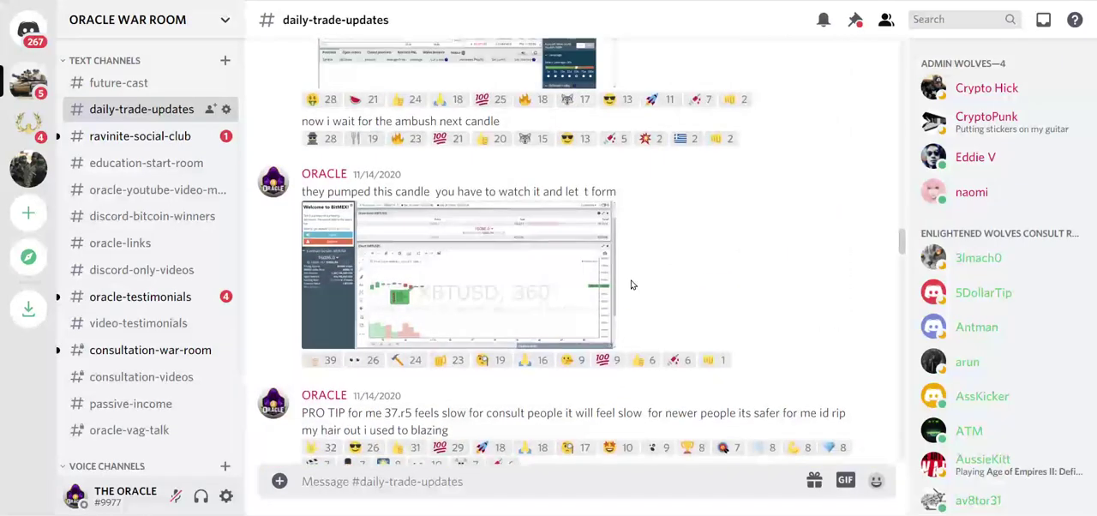
{"action": "scroll", "coordinate": [668, 274], "scroll_direction": "up", "scroll_amount": 5}
{"action": "scroll", "coordinate": [684, 271], "scroll_direction": "up", "scroll_amount": 5}
{"action": "scroll", "coordinate": [684, 272], "scroll_direction": "up", "scroll_amount": 5}
{"action": "scroll", "coordinate": [684, 271], "scroll_direction": "up", "scroll_amount": 5}
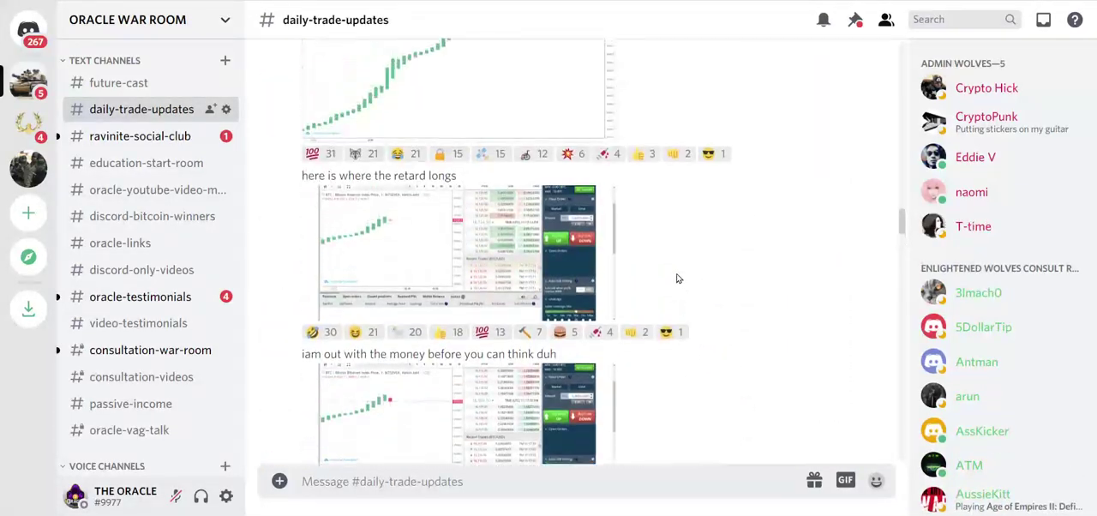
{"action": "scroll", "coordinate": [690, 283], "scroll_direction": "up", "scroll_amount": 5}
{"action": "scroll", "coordinate": [690, 284], "scroll_direction": "up", "scroll_amount": 5}
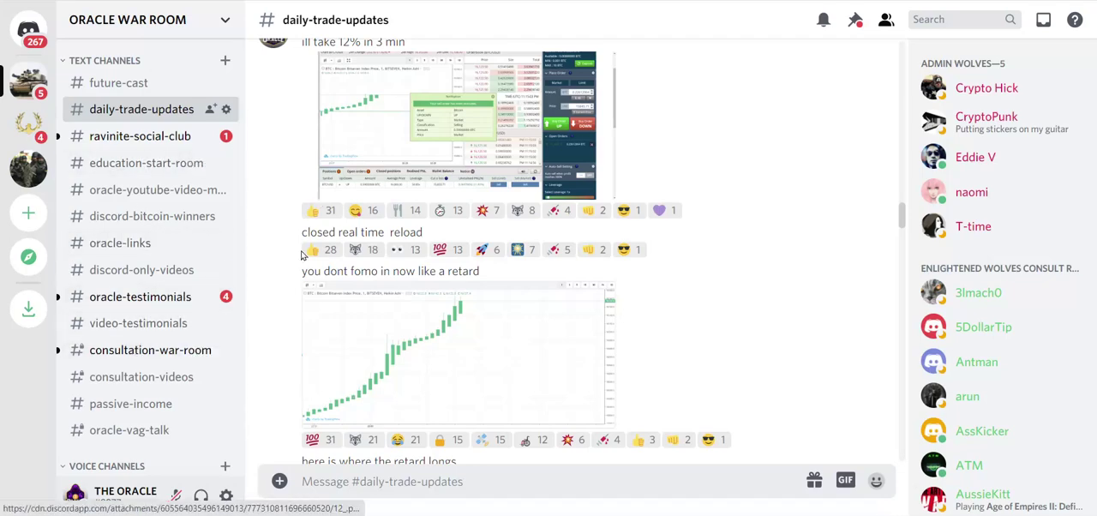
{"action": "scroll", "coordinate": [273, 254], "scroll_direction": "up", "scroll_amount": 6}
{"action": "scroll", "coordinate": [272, 255], "scroll_direction": "up", "scroll_amount": 6}
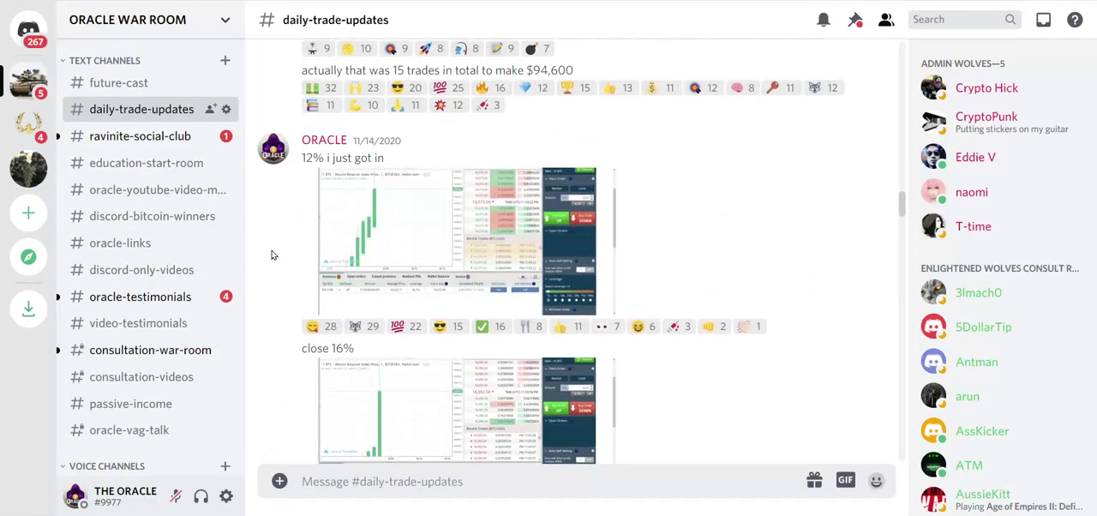
{"action": "scroll", "coordinate": [272, 255], "scroll_direction": "down", "scroll_amount": 4}
{"action": "scroll", "coordinate": [280, 214], "scroll_direction": "down", "scroll_amount": 3}
{"action": "scroll", "coordinate": [280, 214], "scroll_direction": "down", "scroll_amount": 3}
{"action": "scroll", "coordinate": [280, 214], "scroll_direction": "down", "scroll_amount": 3}
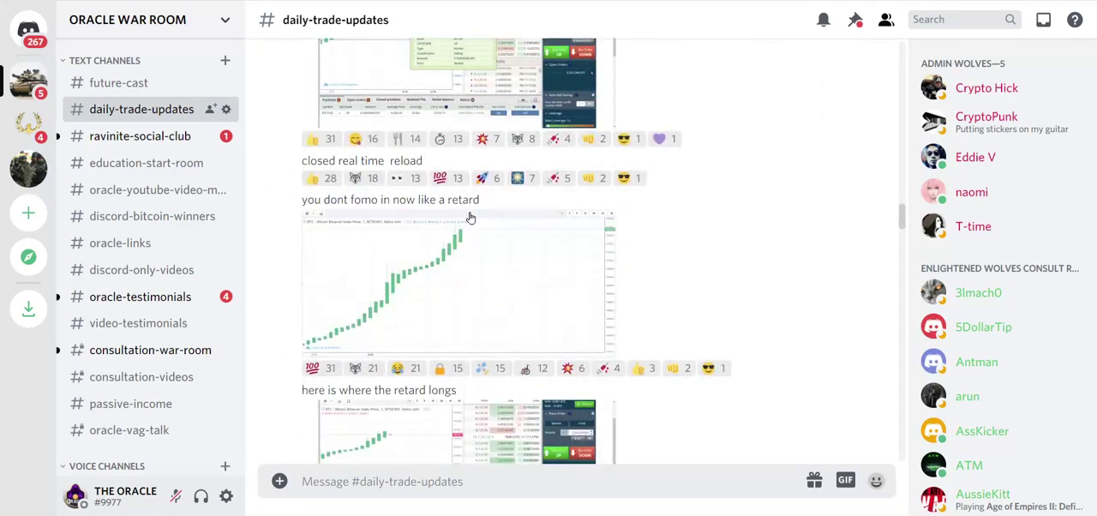
{"action": "scroll", "coordinate": [493, 215], "scroll_direction": "down", "scroll_amount": 3}
{"action": "scroll", "coordinate": [514, 189], "scroll_direction": "down", "scroll_amount": 1}
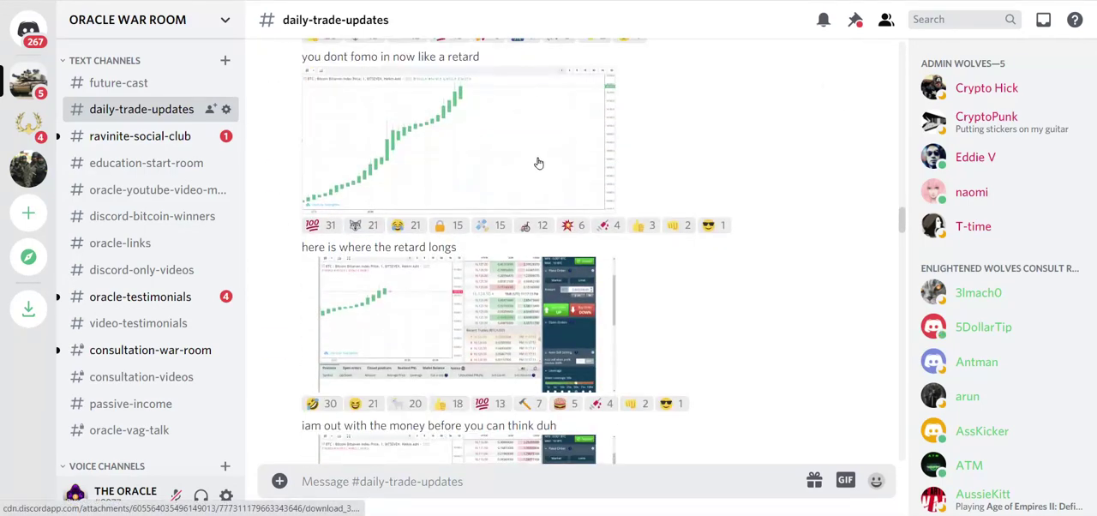
{"action": "scroll", "coordinate": [538, 163], "scroll_direction": "down", "scroll_amount": 3}
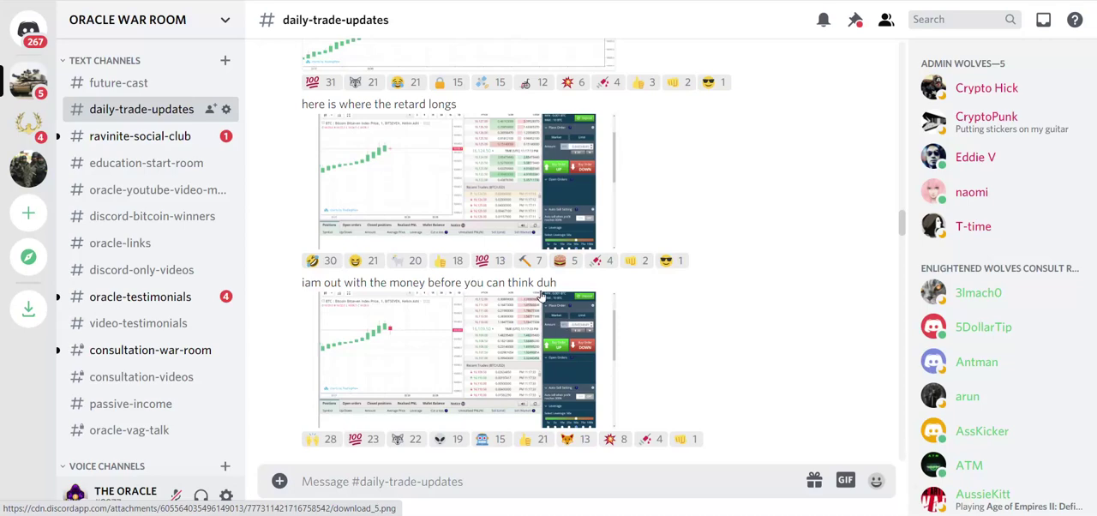
{"action": "scroll", "coordinate": [546, 288], "scroll_direction": "down", "scroll_amount": 3}
{"action": "scroll", "coordinate": [651, 228], "scroll_direction": "down", "scroll_amount": 1}
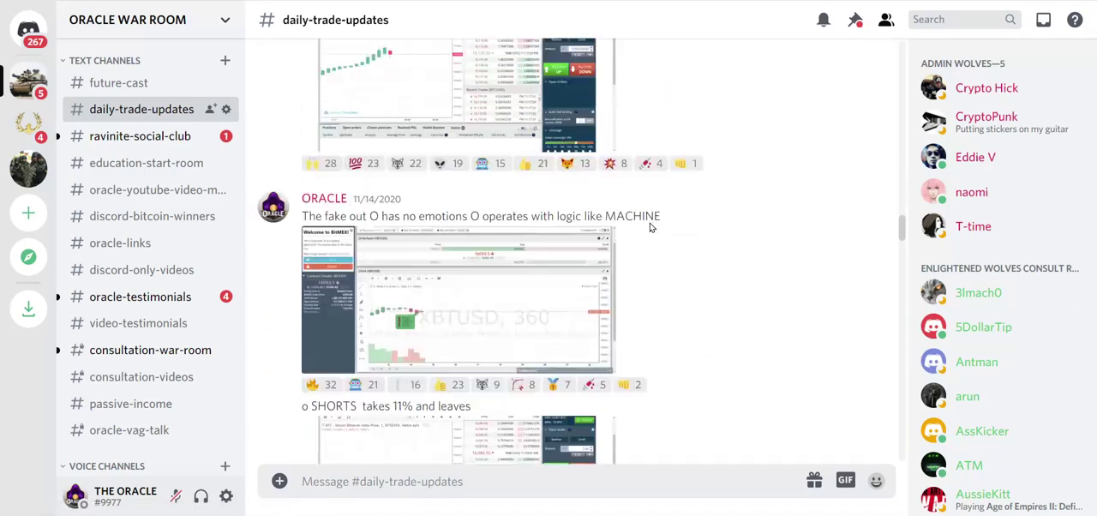
{"action": "scroll", "coordinate": [651, 228], "scroll_direction": "down", "scroll_amount": 4}
{"action": "scroll", "coordinate": [651, 228], "scroll_direction": "down", "scroll_amount": 3}
{"action": "scroll", "coordinate": [549, 257], "scroll_direction": "down", "scroll_amount": 1}
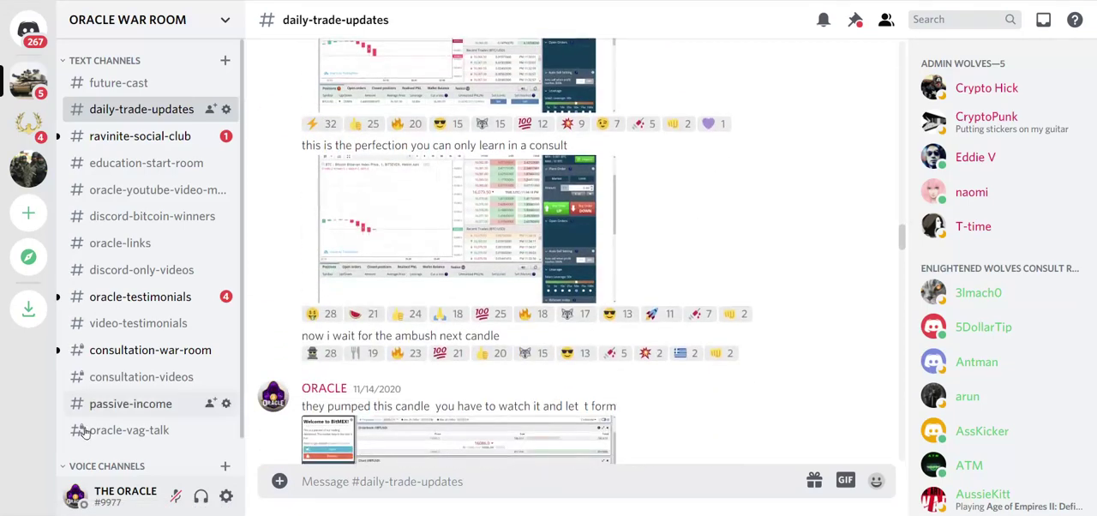
{"action": "left_click", "coordinate": [110, 351]}
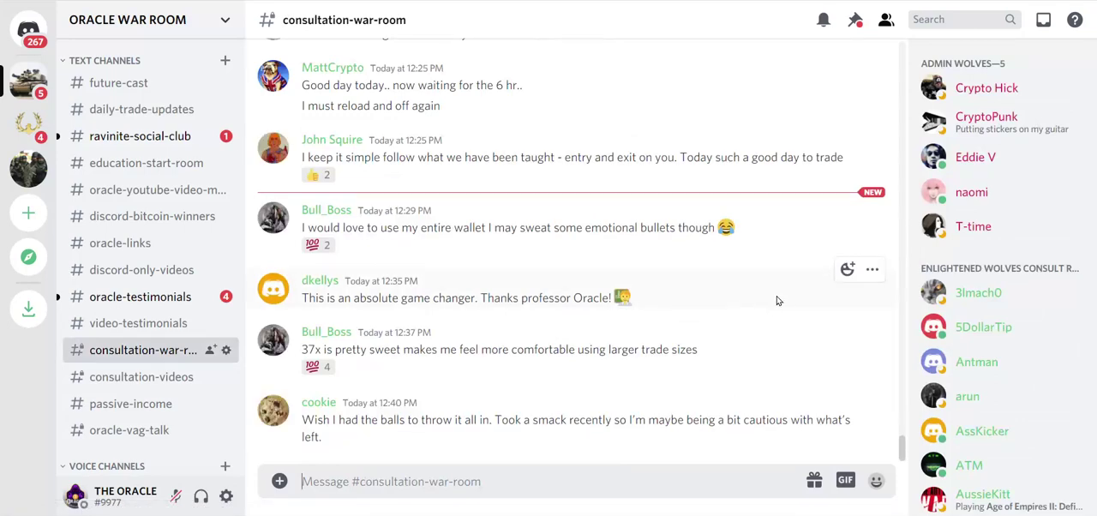
{"action": "scroll", "coordinate": [629, 360], "scroll_direction": "up", "scroll_amount": 5}
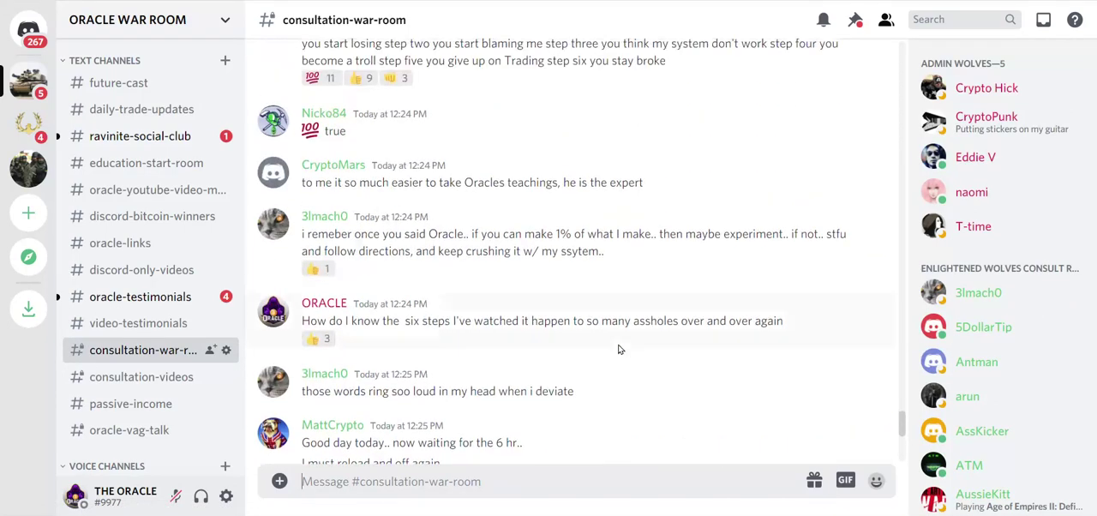
{"action": "scroll", "coordinate": [621, 350], "scroll_direction": "up", "scroll_amount": 2}
{"action": "scroll", "coordinate": [620, 349], "scroll_direction": "up", "scroll_amount": 2}
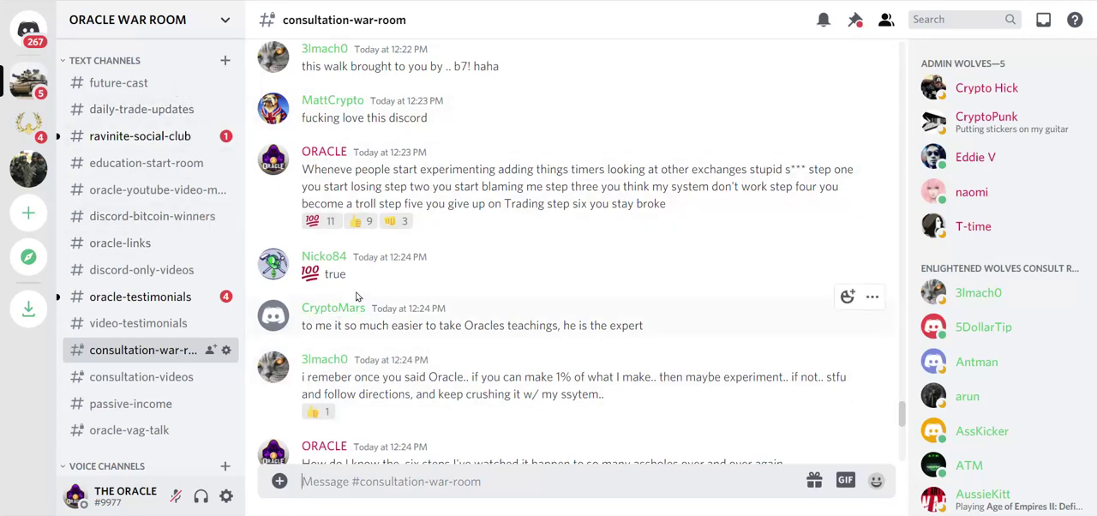
{"action": "scroll", "coordinate": [357, 295], "scroll_direction": "up", "scroll_amount": 2}
{"action": "scroll", "coordinate": [520, 253], "scroll_direction": "up", "scroll_amount": 1}
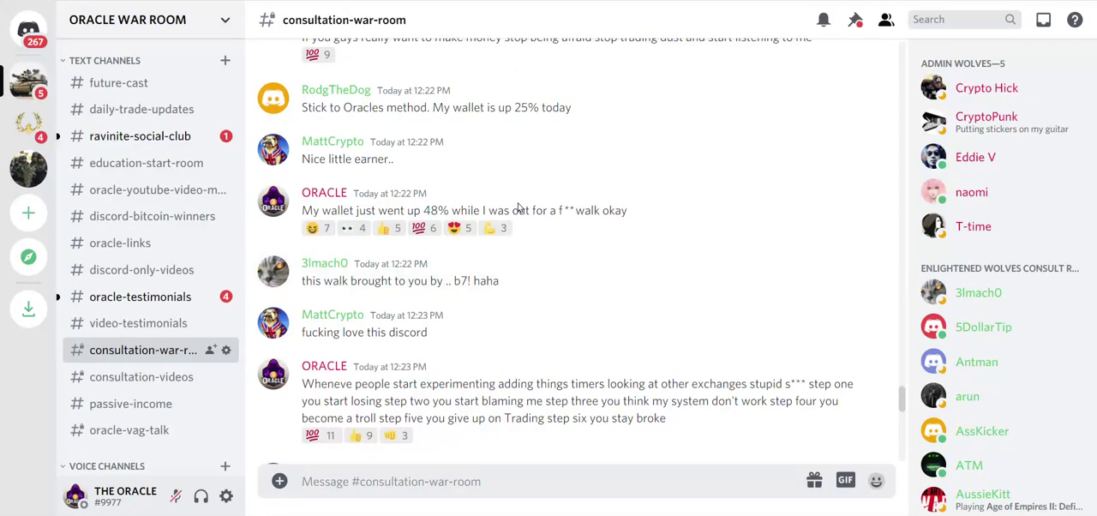
{"action": "scroll", "coordinate": [466, 232], "scroll_direction": "up", "scroll_amount": 2}
{"action": "scroll", "coordinate": [429, 248], "scroll_direction": "up", "scroll_amount": 2}
{"action": "scroll", "coordinate": [411, 253], "scroll_direction": "up", "scroll_amount": 1}
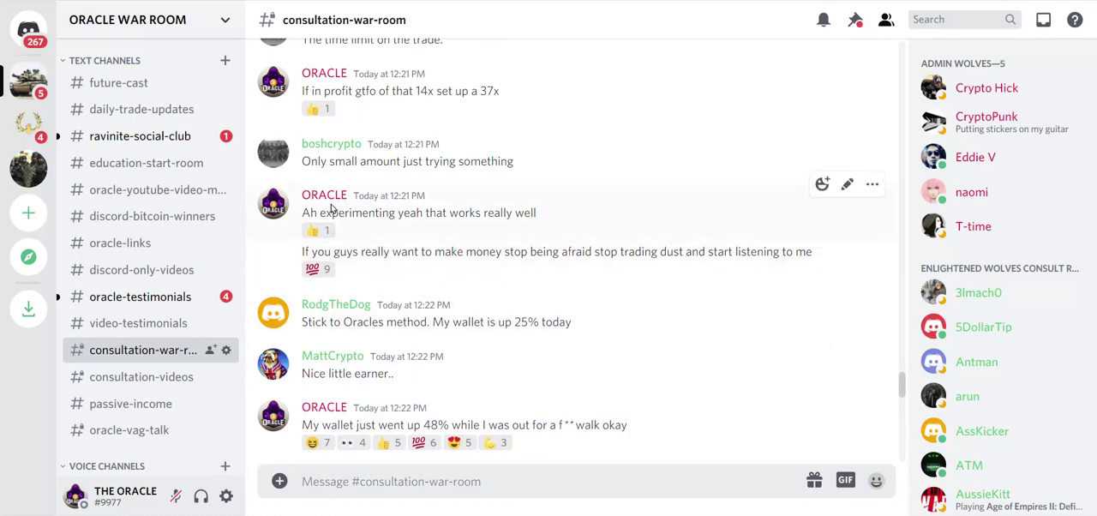
{"action": "scroll", "coordinate": [327, 187], "scroll_direction": "up", "scroll_amount": 1}
{"action": "scroll", "coordinate": [327, 187], "scroll_direction": "up", "scroll_amount": 2}
{"action": "scroll", "coordinate": [343, 206], "scroll_direction": "up", "scroll_amount": 2}
{"action": "scroll", "coordinate": [360, 214], "scroll_direction": "up", "scroll_amount": 2}
{"action": "scroll", "coordinate": [381, 224], "scroll_direction": "up", "scroll_amount": 1}
{"action": "scroll", "coordinate": [381, 224], "scroll_direction": "up", "scroll_amount": 1}
{"action": "scroll", "coordinate": [385, 240], "scroll_direction": "up", "scroll_amount": 2}
{"action": "scroll", "coordinate": [390, 257], "scroll_direction": "up", "scroll_amount": 1}
{"action": "scroll", "coordinate": [392, 283], "scroll_direction": "up", "scroll_amount": 1}
{"action": "scroll", "coordinate": [392, 283], "scroll_direction": "up", "scroll_amount": 3}
{"action": "scroll", "coordinate": [403, 290], "scroll_direction": "up", "scroll_amount": 2}
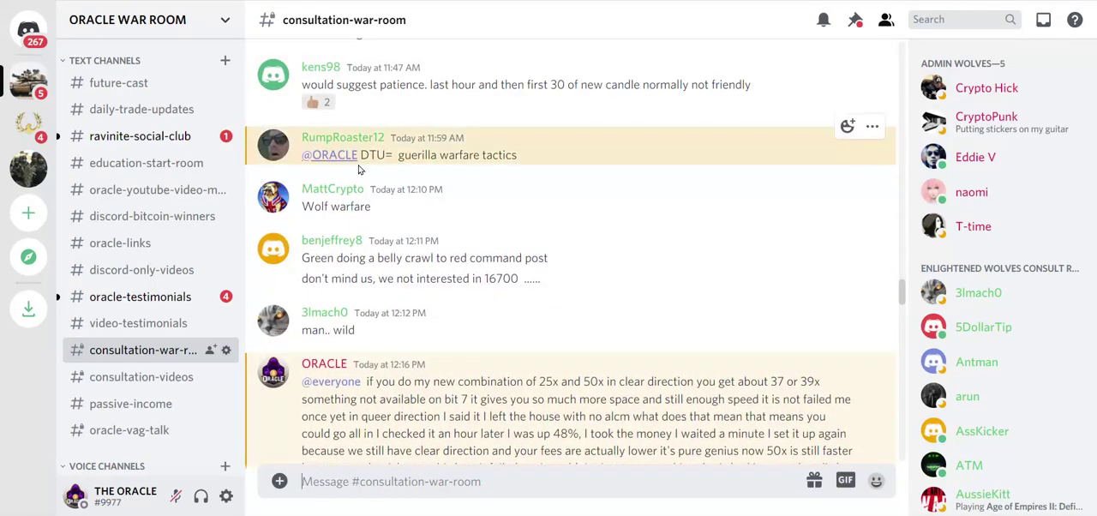
{"action": "scroll", "coordinate": [317, 261], "scroll_direction": "up", "scroll_amount": 2}
{"action": "scroll", "coordinate": [283, 265], "scroll_direction": "up", "scroll_amount": 2}
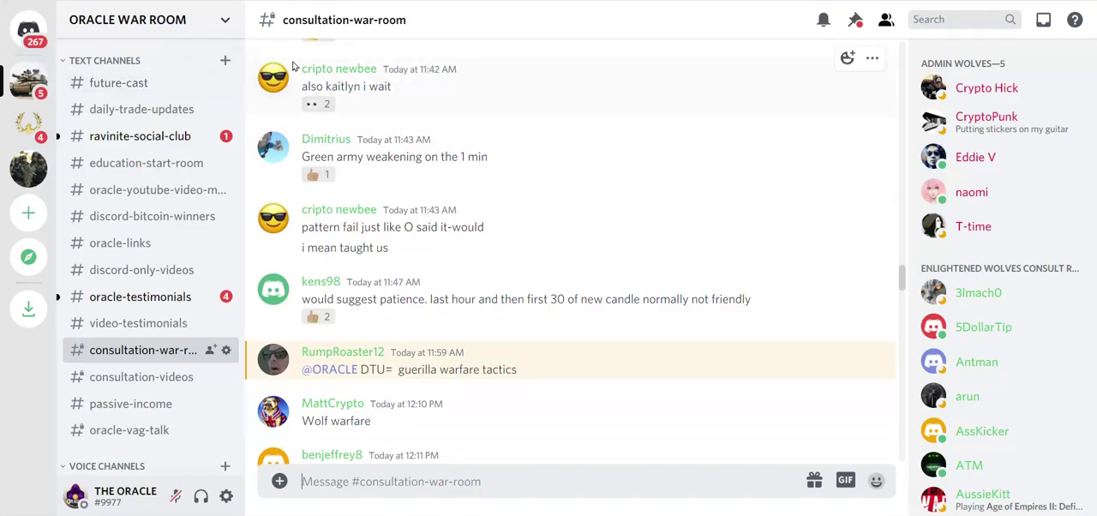
- Open the oracle-testimonials channel to read members' posted trading results
{"action": "left_click", "coordinate": [135, 296]}
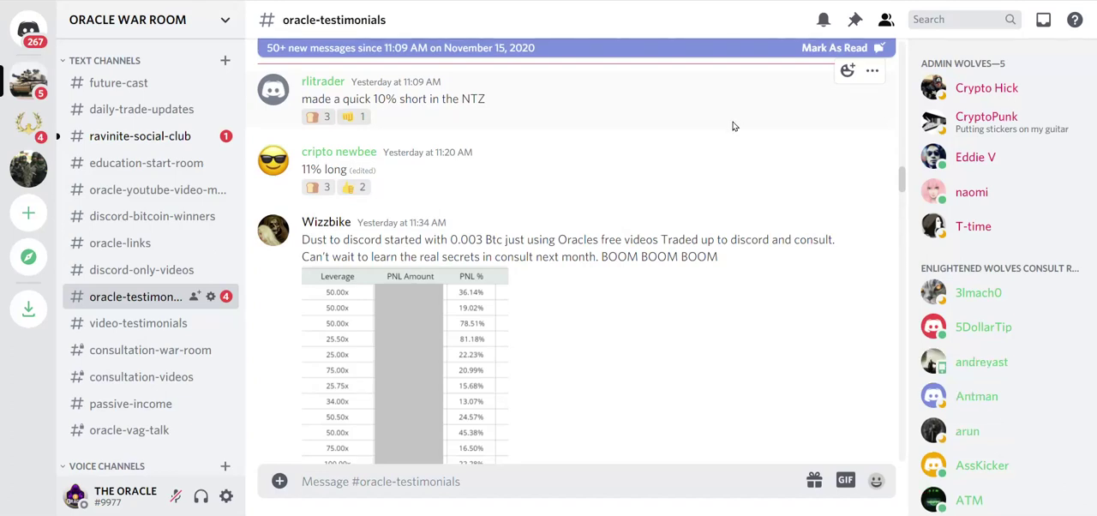
{"action": "scroll", "coordinate": [733, 124], "scroll_direction": "down", "scroll_amount": 5}
{"action": "scroll", "coordinate": [720, 148], "scroll_direction": "down", "scroll_amount": 3}
{"action": "scroll", "coordinate": [719, 148], "scroll_direction": "down", "scroll_amount": 2}
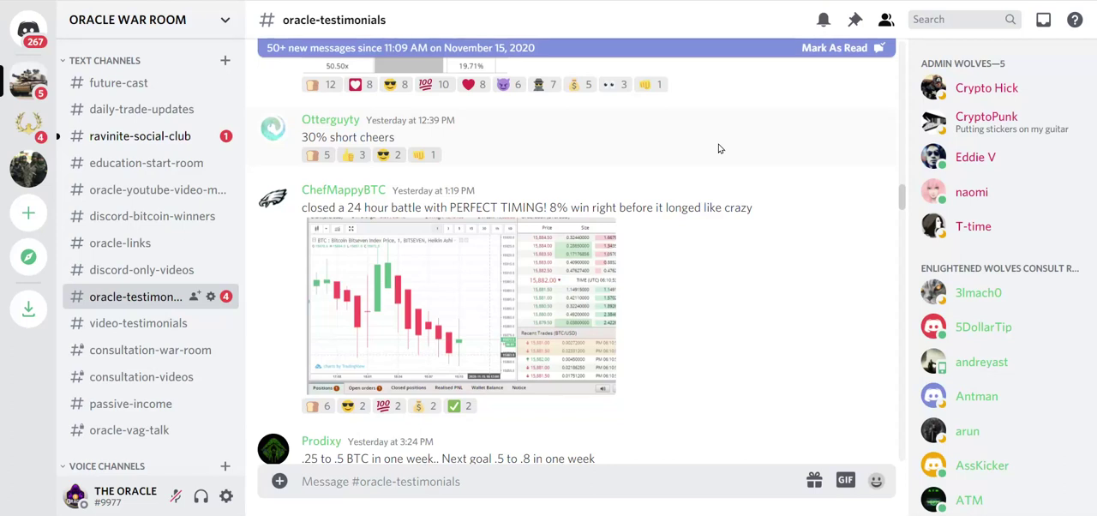
{"action": "mouse_move", "coordinate": [565, 137]}
{"action": "scroll", "coordinate": [718, 146], "scroll_direction": "down", "scroll_amount": 2}
{"action": "scroll", "coordinate": [717, 147], "scroll_direction": "down", "scroll_amount": 1}
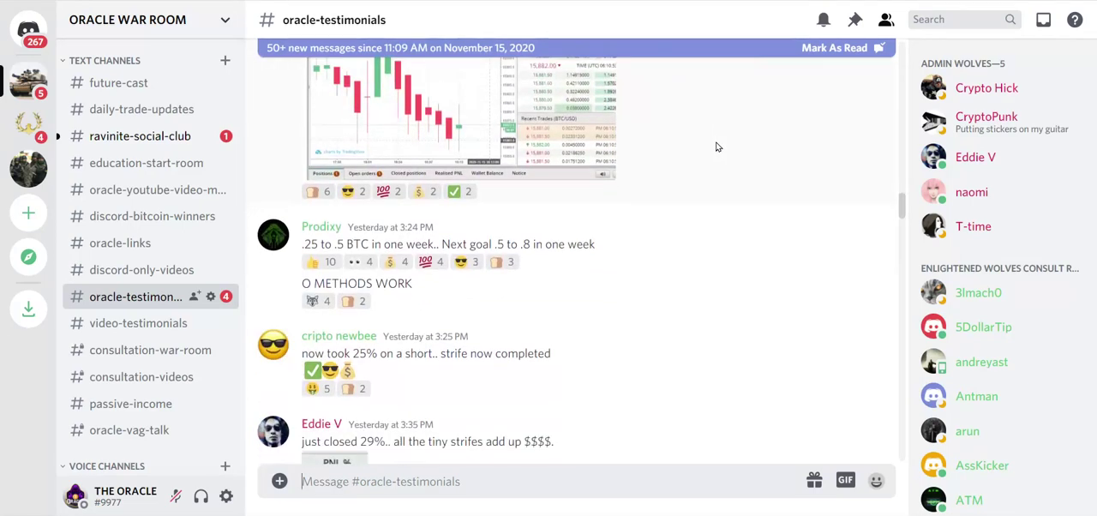
{"action": "scroll", "coordinate": [718, 147], "scroll_direction": "down", "scroll_amount": 2}
{"action": "scroll", "coordinate": [717, 147], "scroll_direction": "down", "scroll_amount": 1}
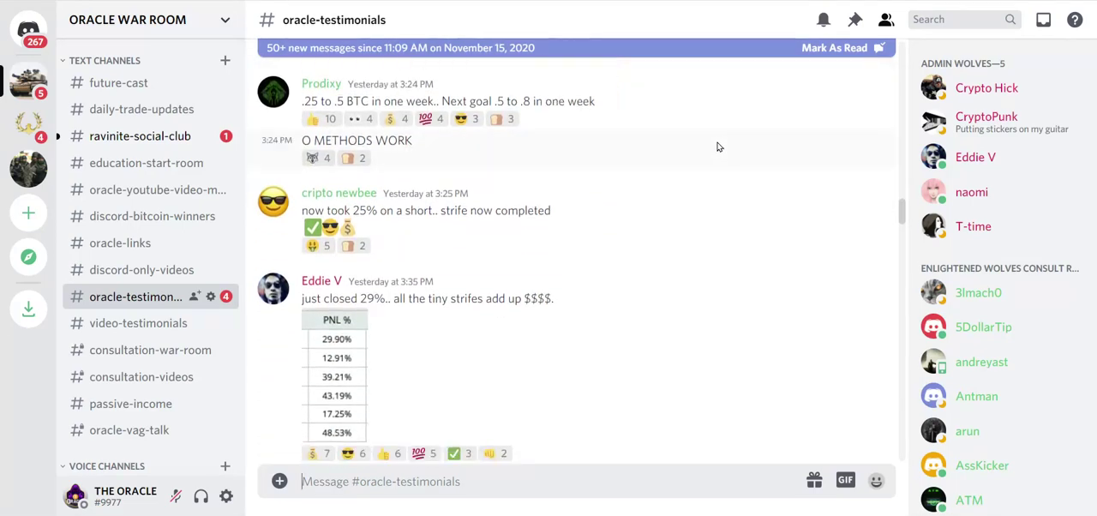
{"action": "scroll", "coordinate": [718, 146], "scroll_direction": "down", "scroll_amount": 3}
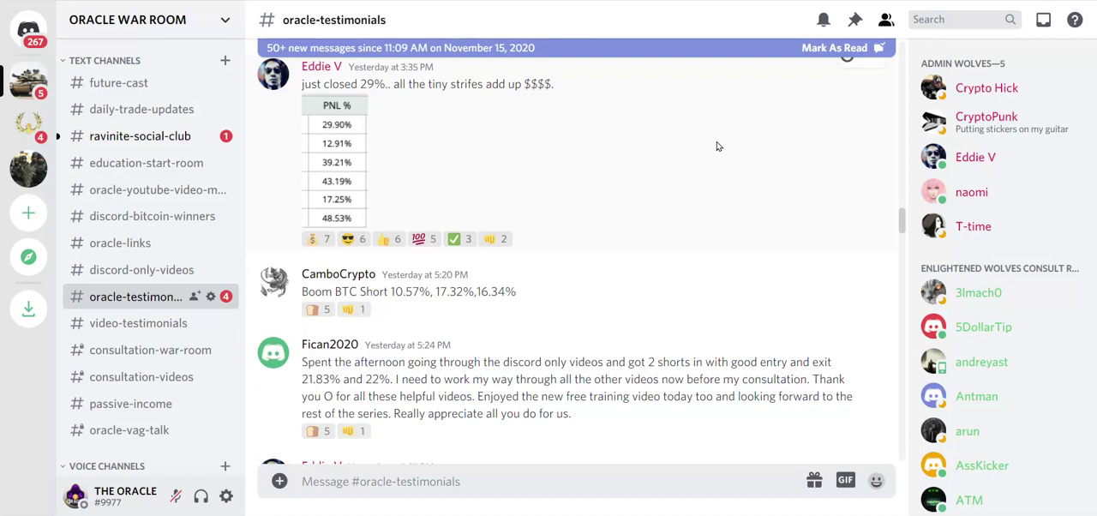
{"action": "scroll", "coordinate": [514, 163], "scroll_direction": "down", "scroll_amount": 3}
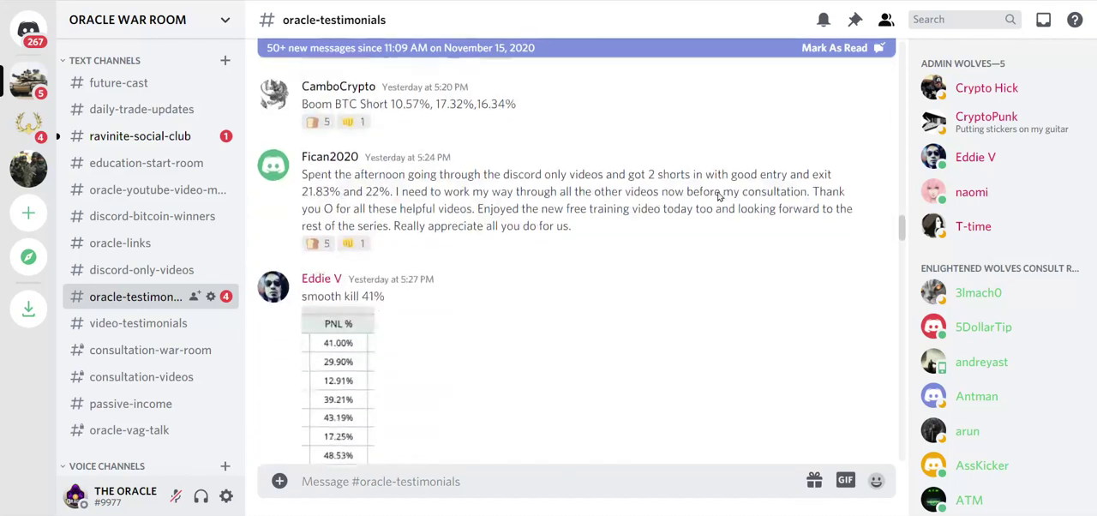
{"action": "scroll", "coordinate": [749, 187], "scroll_direction": "down", "scroll_amount": 2}
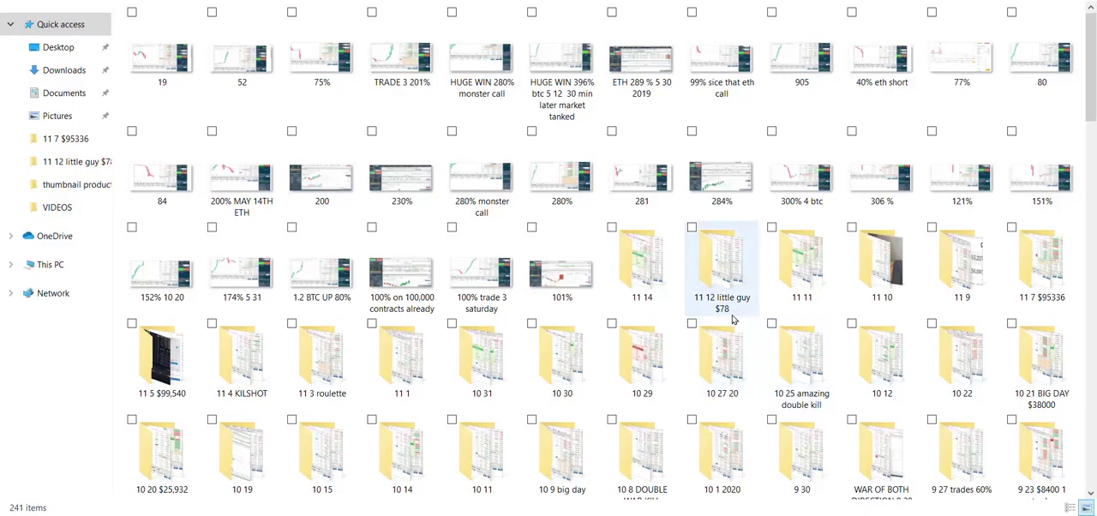
- Open the '11 12 little guy $78' folder from Quick access
{"action": "double_click", "coordinate": [721, 266]}
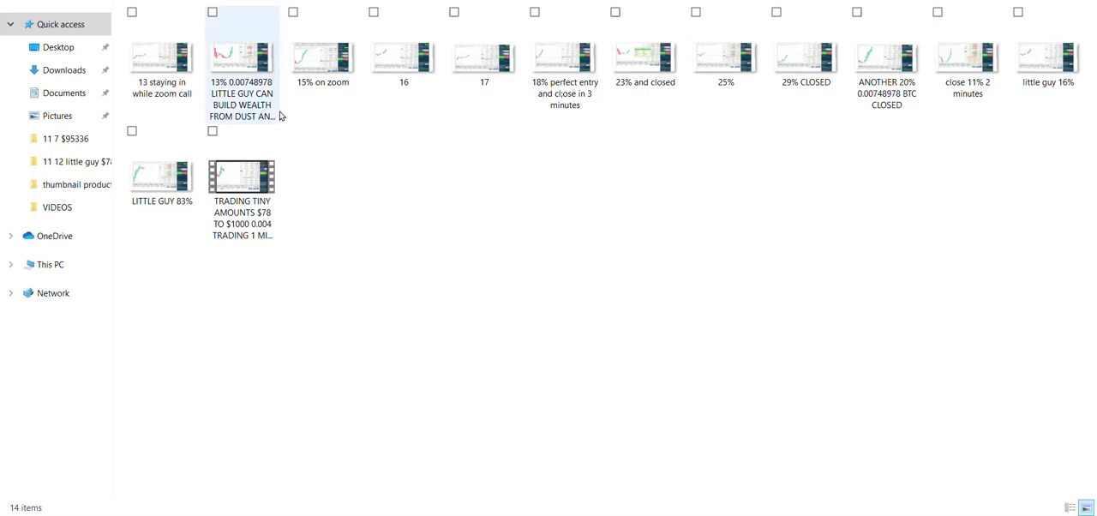
- View the LITTLE GUY 83% and ANOTHER 20% screenshots, step through to the trading video, then close
{"action": "double_click", "coordinate": [161, 180]}
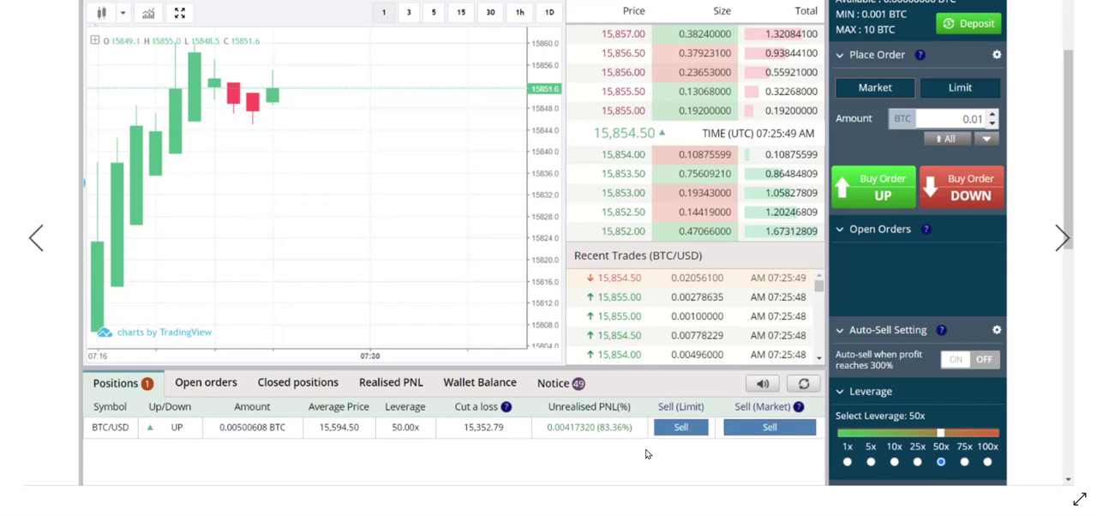
{"action": "key", "text": "Escape"}
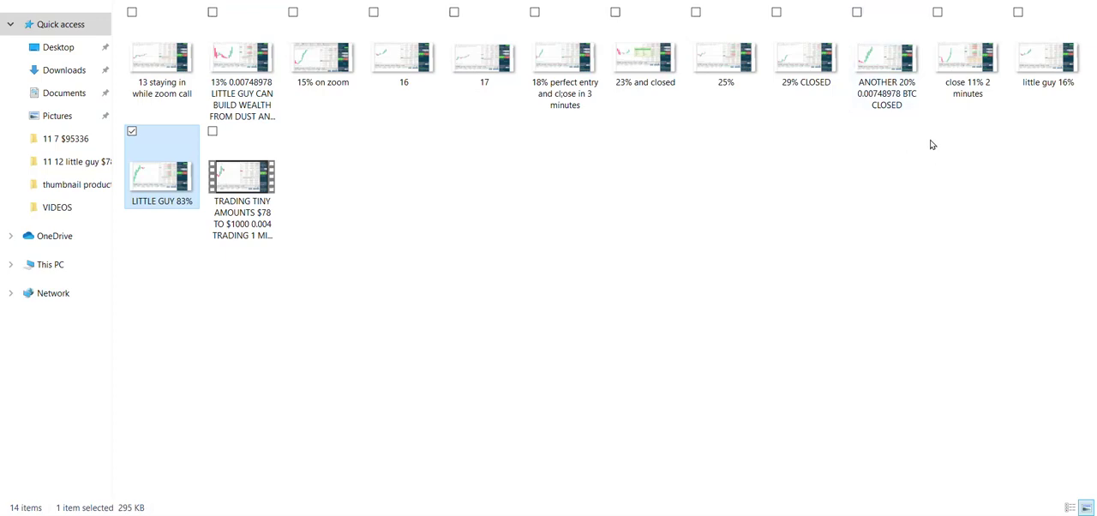
{"action": "double_click", "coordinate": [884, 102]}
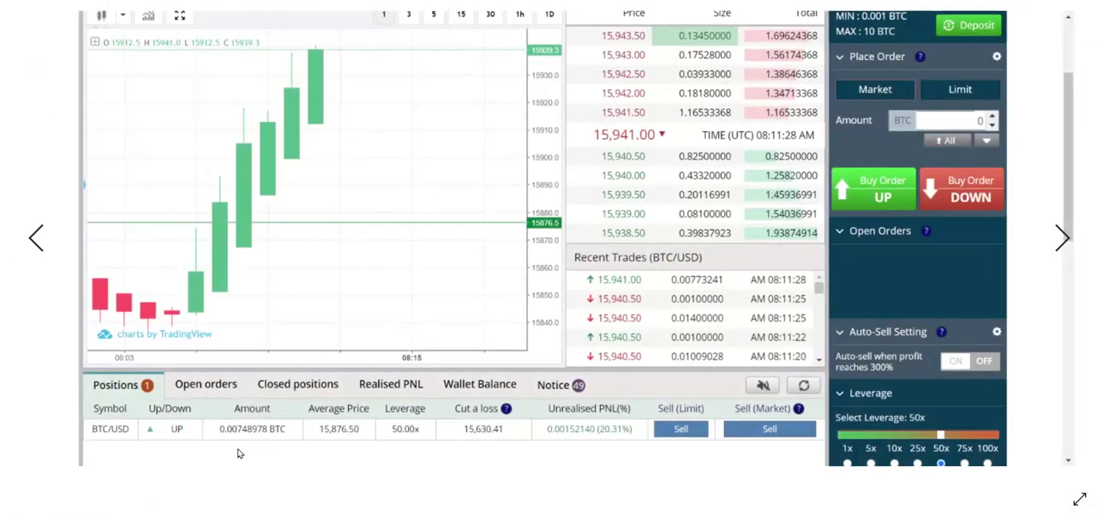
{"action": "left_click", "coordinate": [1060, 238]}
{"action": "left_click", "coordinate": [1061, 238]}
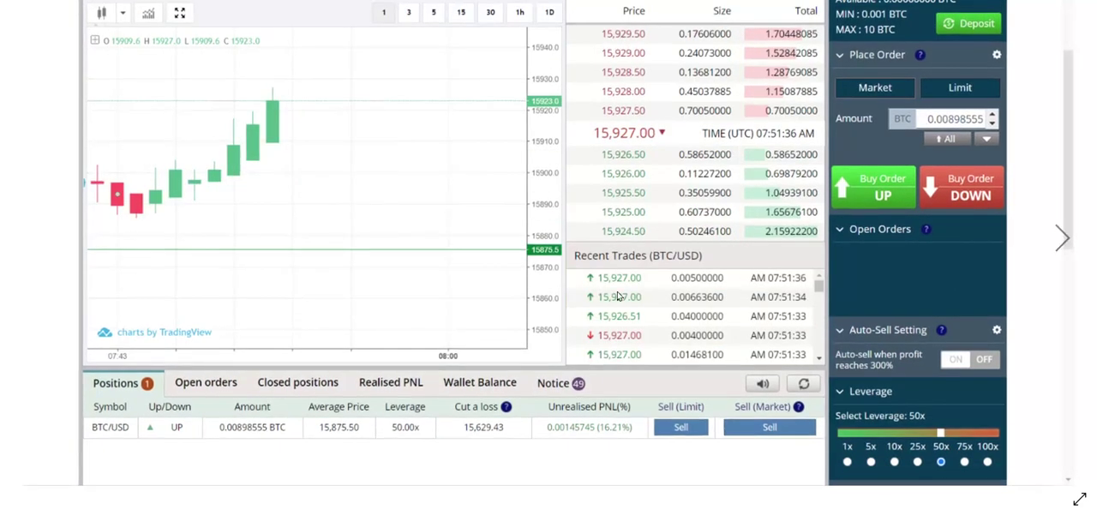
{"action": "left_click", "coordinate": [1061, 238]}
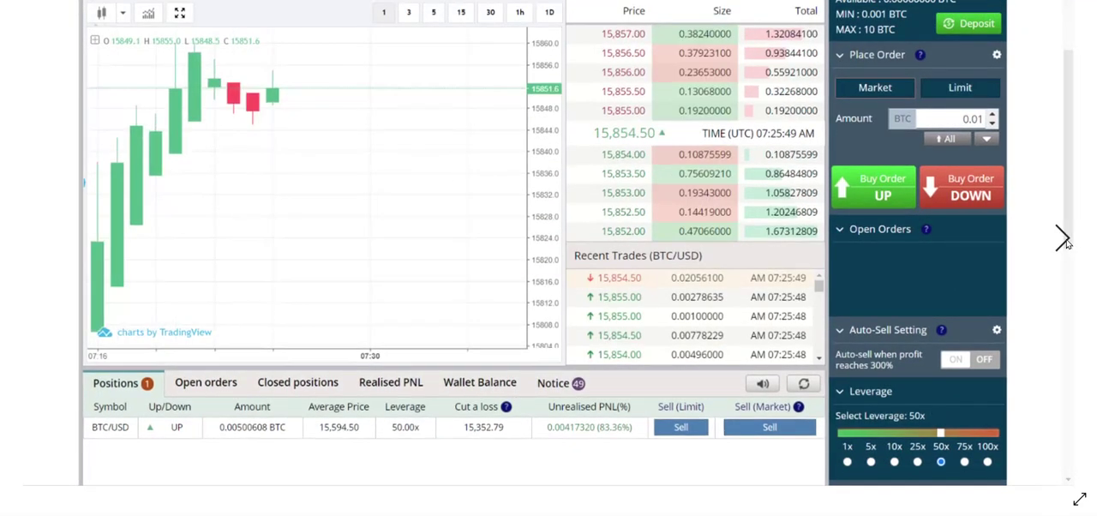
{"action": "left_click", "coordinate": [1060, 238]}
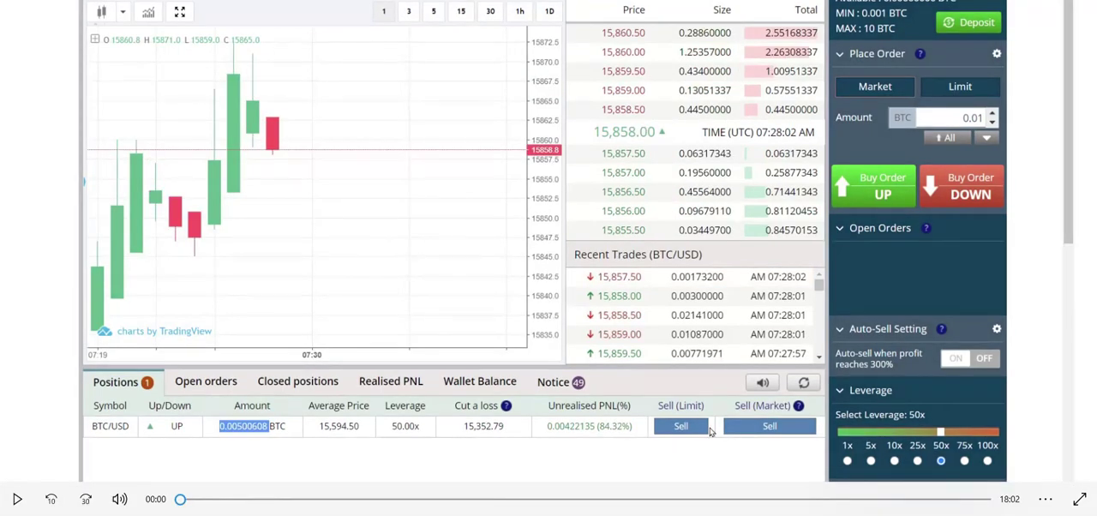
{"action": "key", "text": "Escape"}
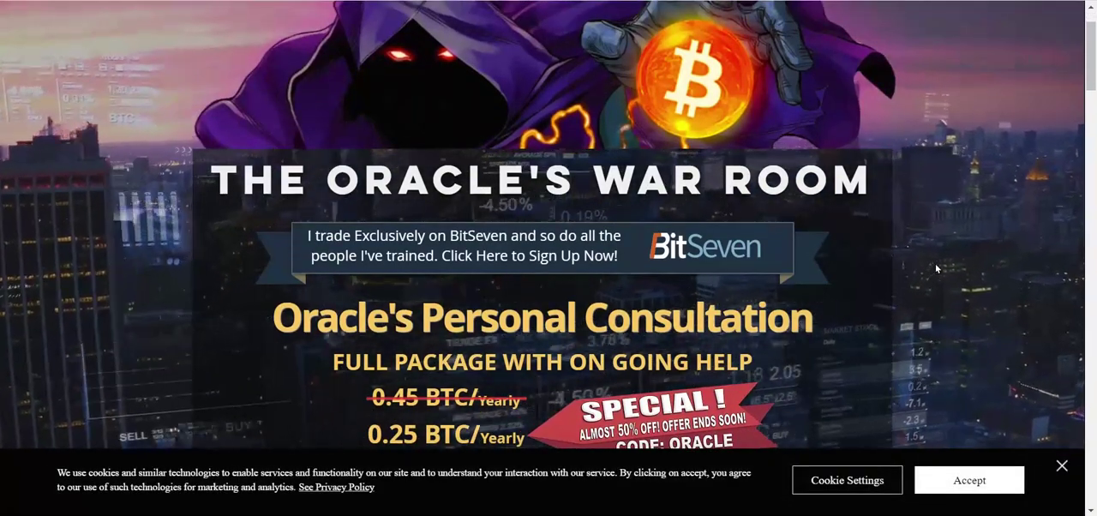
{"action": "scroll", "coordinate": [934, 263], "scroll_direction": "down", "scroll_amount": 2}
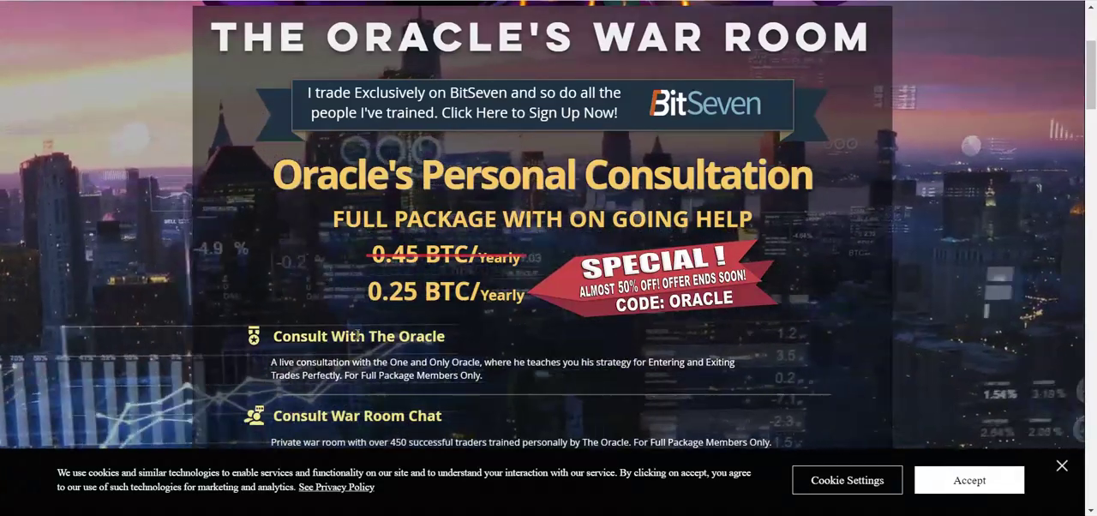
{"action": "scroll", "coordinate": [404, 282], "scroll_direction": "down", "scroll_amount": 2}
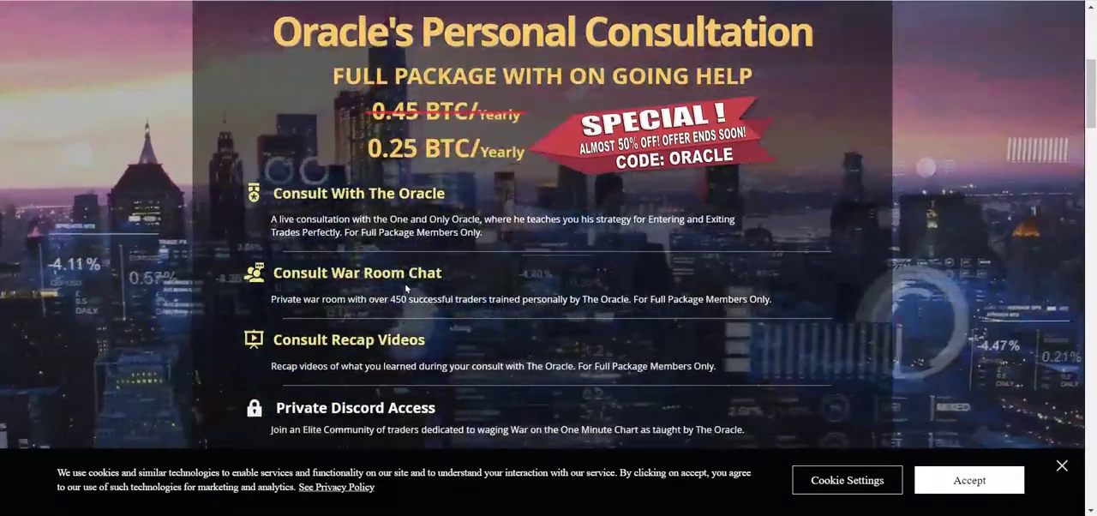
{"action": "scroll", "coordinate": [404, 282], "scroll_direction": "down", "scroll_amount": 1}
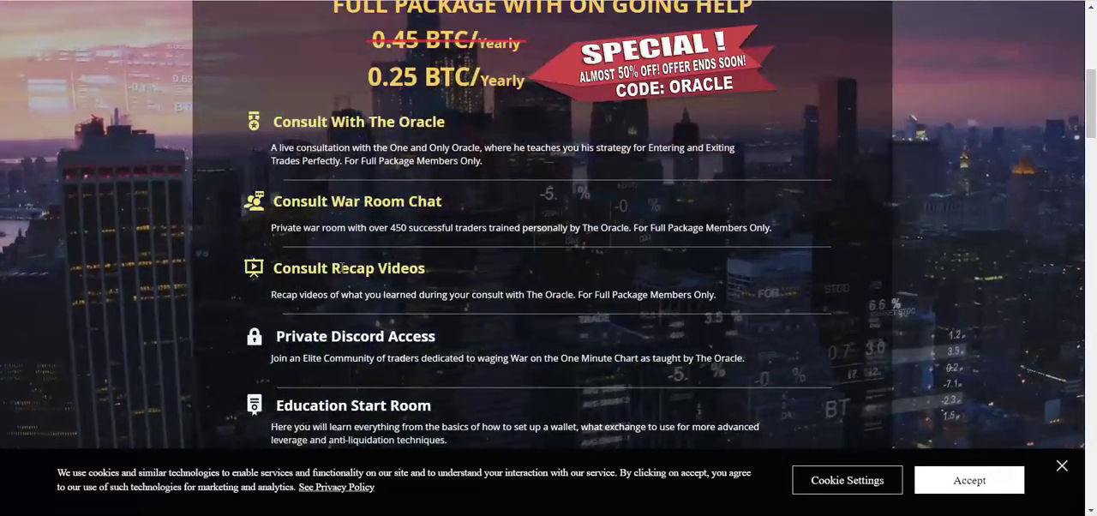
{"action": "scroll", "coordinate": [385, 268], "scroll_direction": "down", "scroll_amount": 2}
{"action": "scroll", "coordinate": [384, 268], "scroll_direction": "down", "scroll_amount": 2}
{"action": "scroll", "coordinate": [385, 268], "scroll_direction": "down", "scroll_amount": 1}
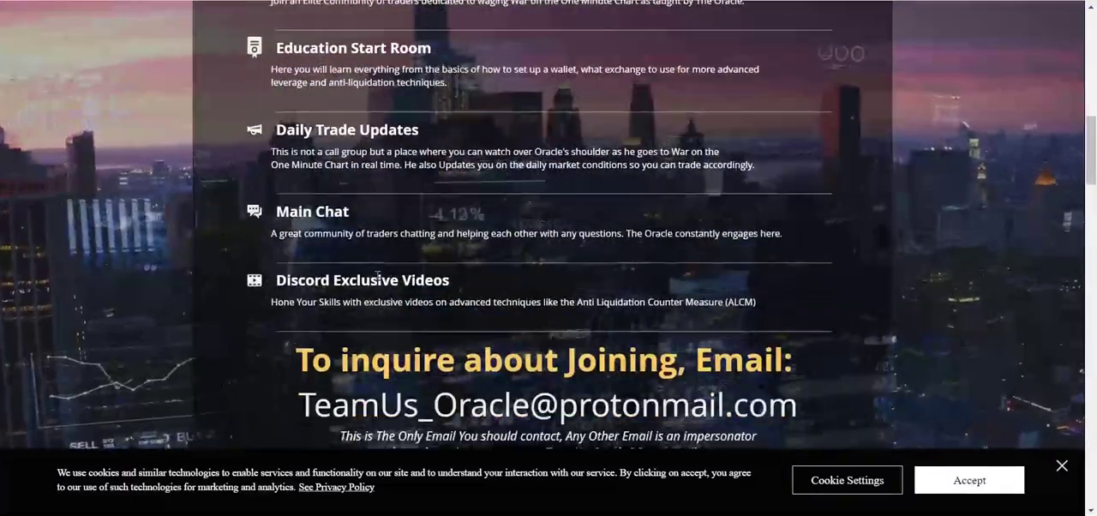
{"action": "scroll", "coordinate": [385, 268], "scroll_direction": "up", "scroll_amount": 2}
{"action": "scroll", "coordinate": [385, 268], "scroll_direction": "up", "scroll_amount": 2}
{"action": "scroll", "coordinate": [384, 268], "scroll_direction": "up", "scroll_amount": 1}
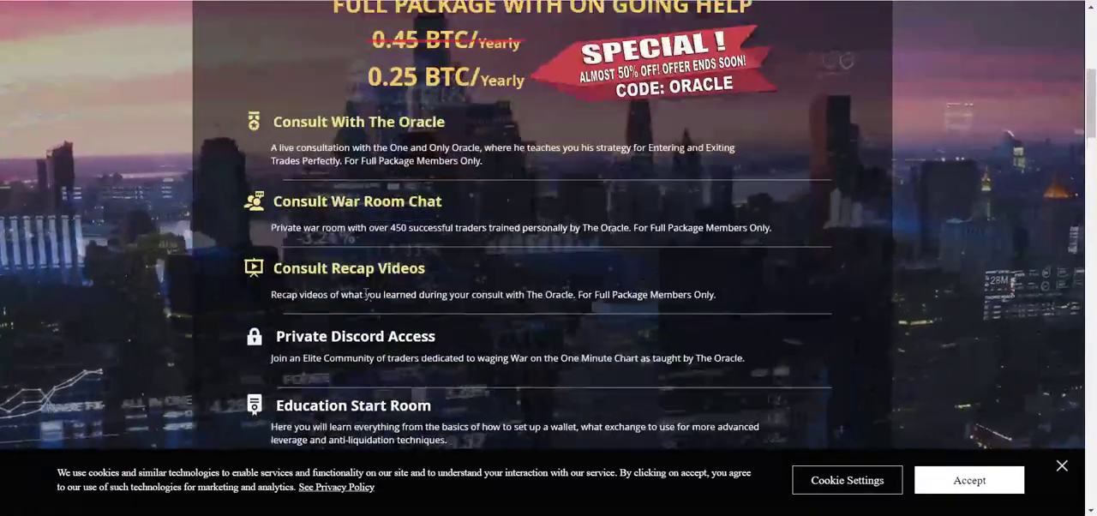
{"action": "scroll", "coordinate": [367, 295], "scroll_direction": "up", "scroll_amount": 2}
{"action": "left_click_drag", "start_coordinate": [308, 21], "coordinate": [482, 195]}
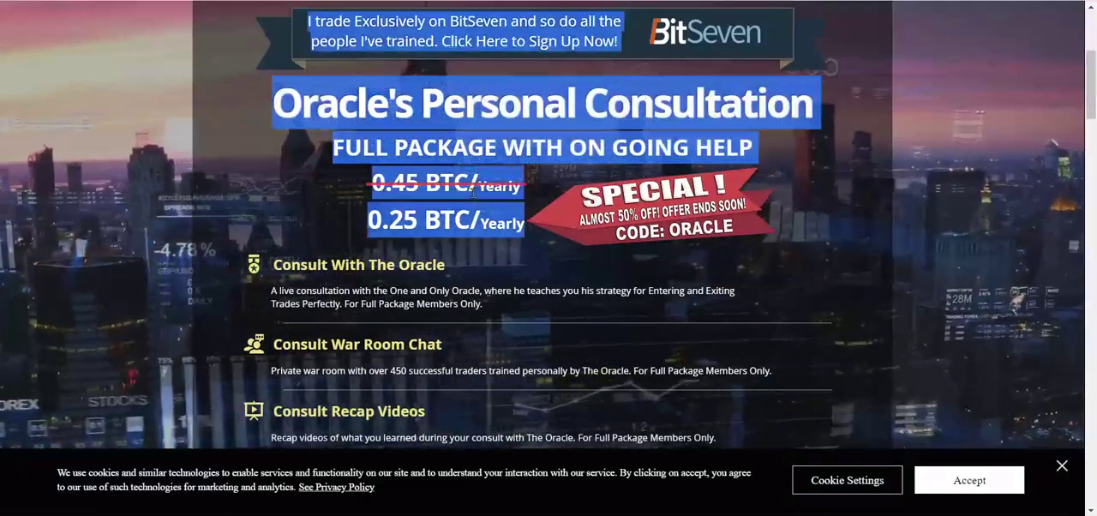
- Clear the page selection and highlight the consultation's '0.25 BTC/' yearly price
{"action": "left_click", "coordinate": [433, 238]}
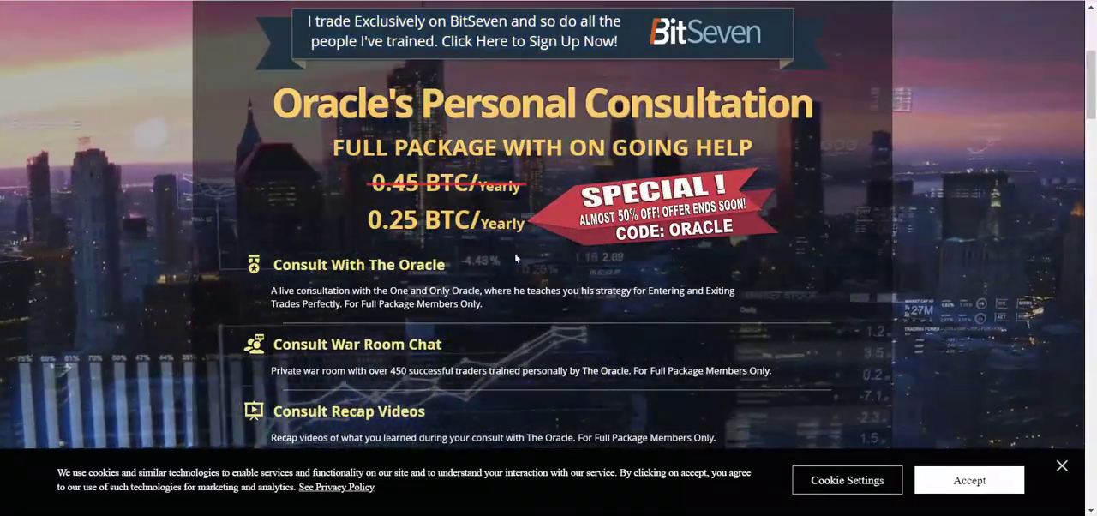
{"action": "left_click_drag", "start_coordinate": [480, 221], "coordinate": [369, 221]}
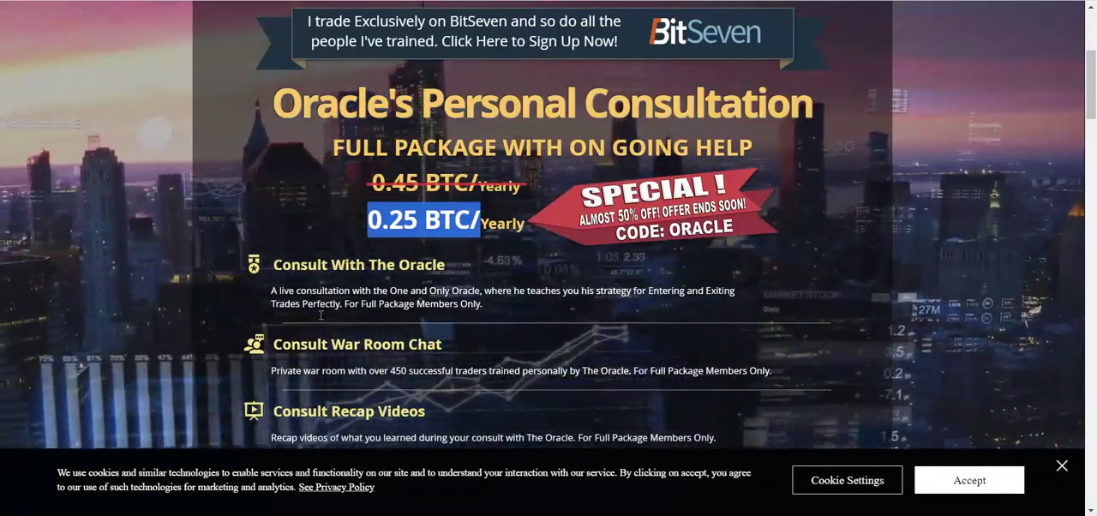
- Browse the 11 14, 11 11 and 11 7 $95336 folders, returning to the main folder each time
{"action": "key", "text": "alt+Tab"}
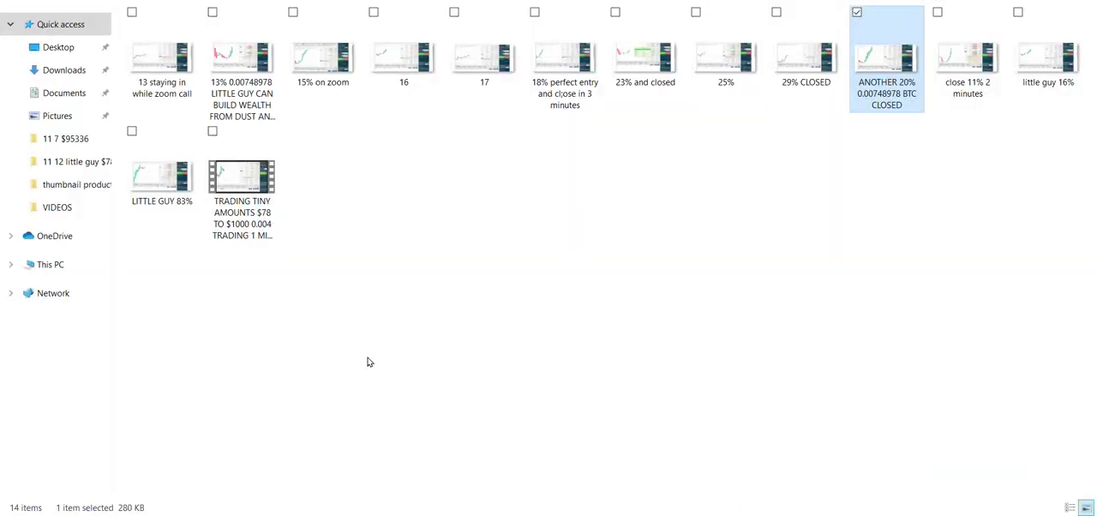
{"action": "key", "text": "BackSpace"}
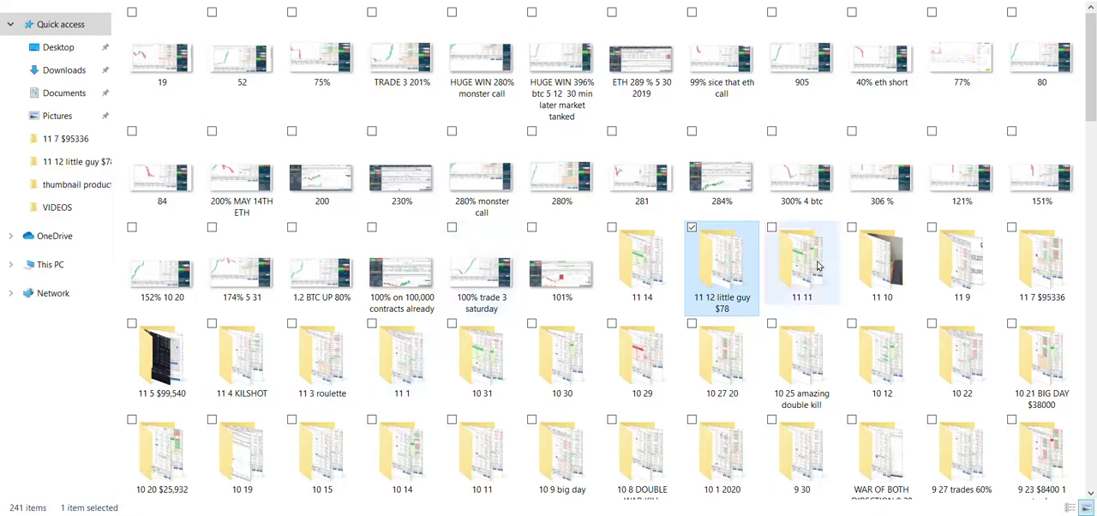
{"action": "double_click", "coordinate": [641, 257]}
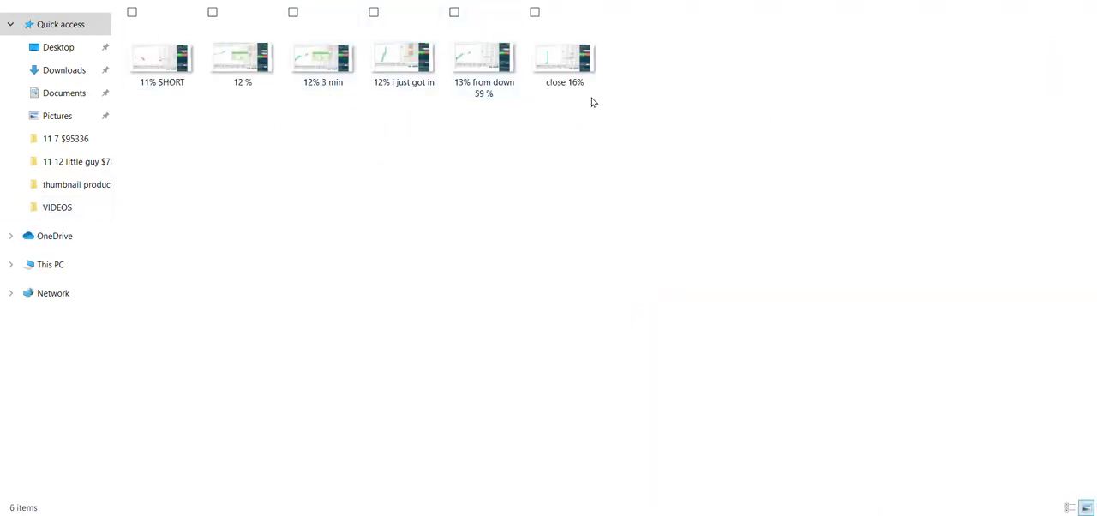
{"action": "key", "text": "BackSpace"}
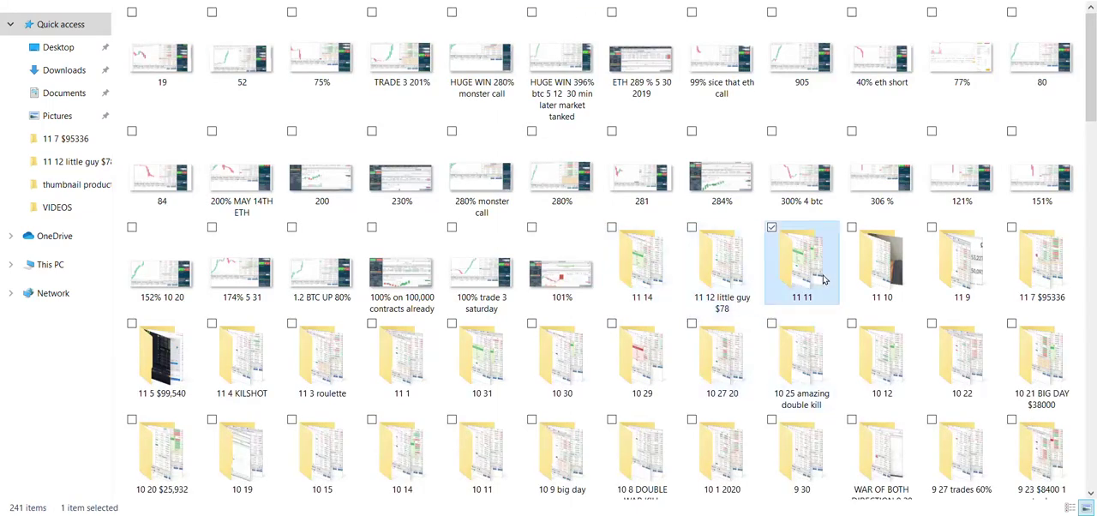
{"action": "double_click", "coordinate": [801, 262]}
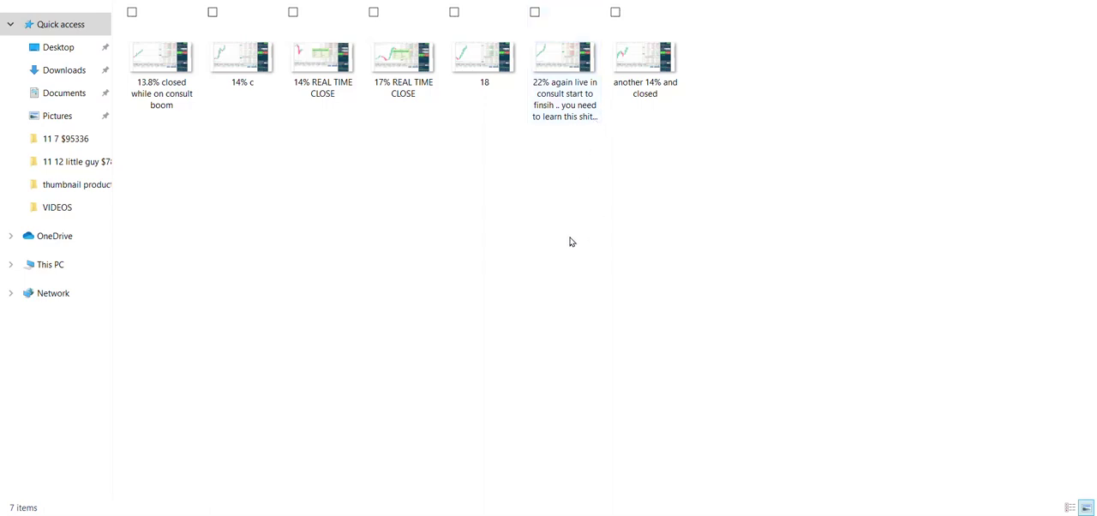
{"action": "key", "text": "BackSpace"}
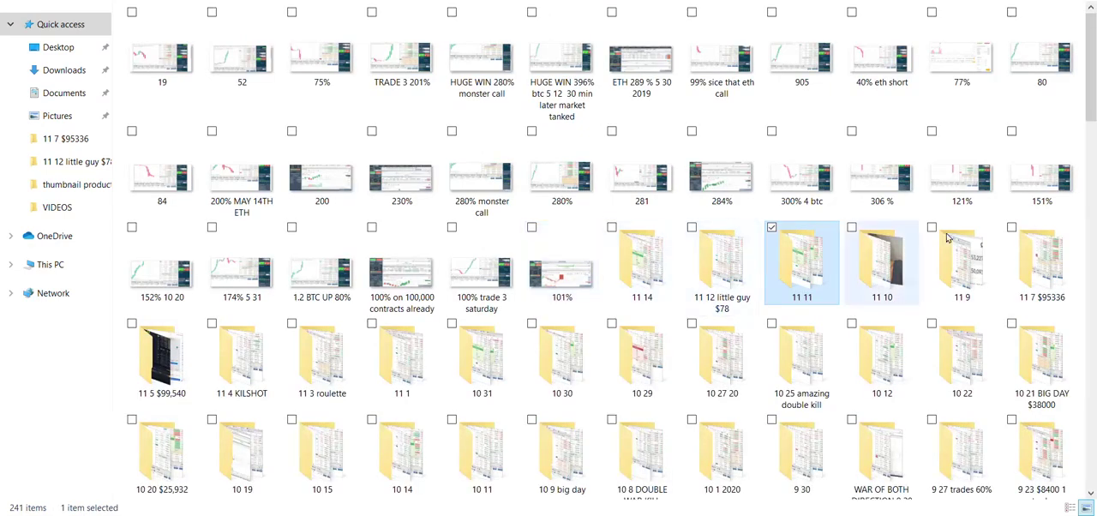
{"action": "left_click", "coordinate": [1033, 253]}
{"action": "double_click", "coordinate": [1032, 252]}
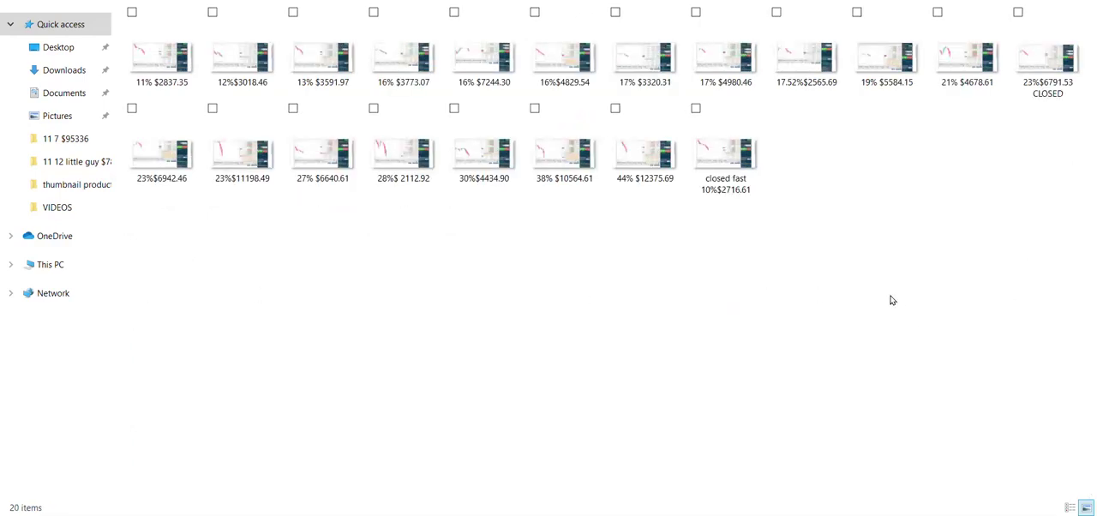
{"action": "key", "text": "BackSpace"}
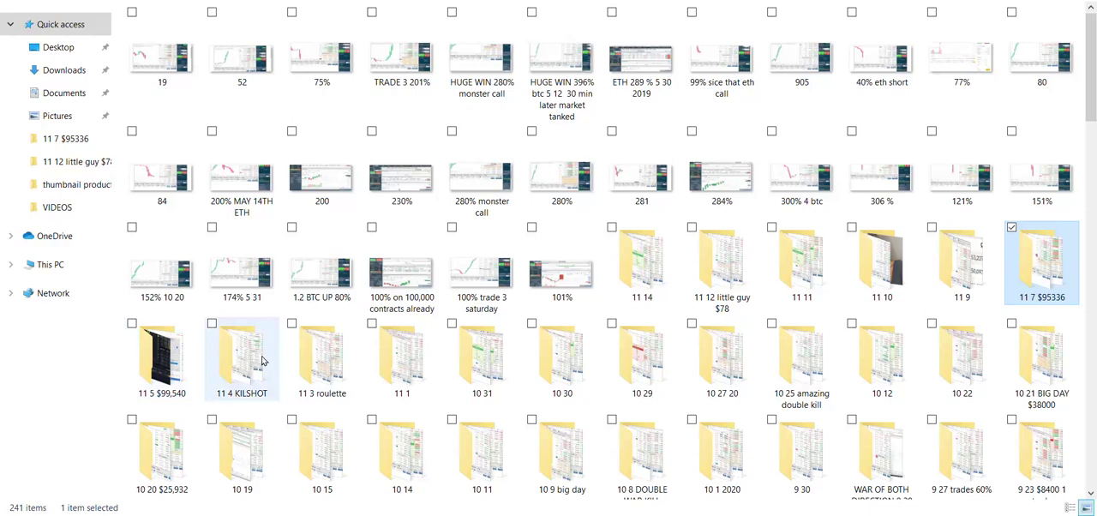
- Open the '11 3 roulette' folder's screenshots and go back to the dated folders
{"action": "double_click", "coordinate": [321, 353]}
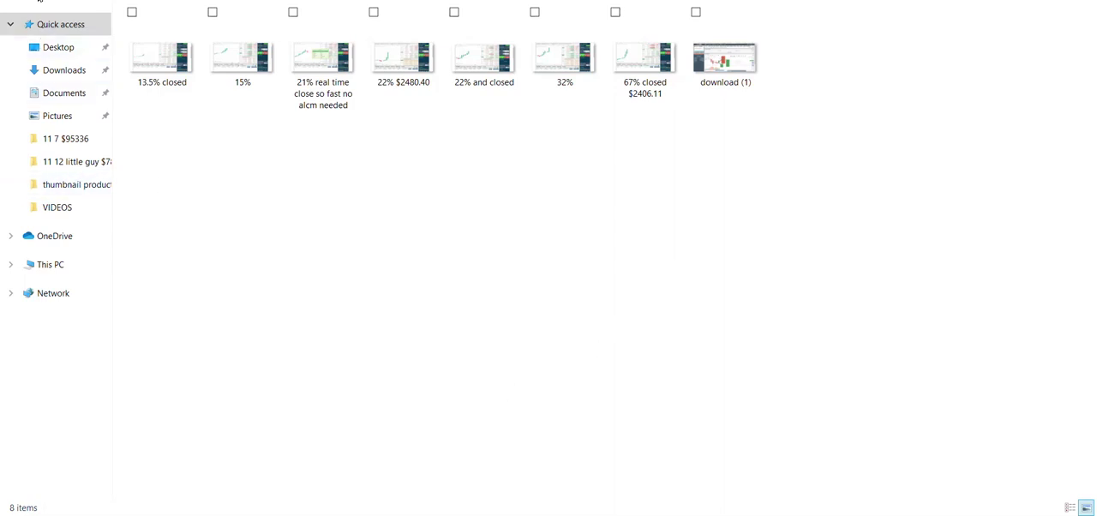
{"action": "key", "text": "alt+Left"}
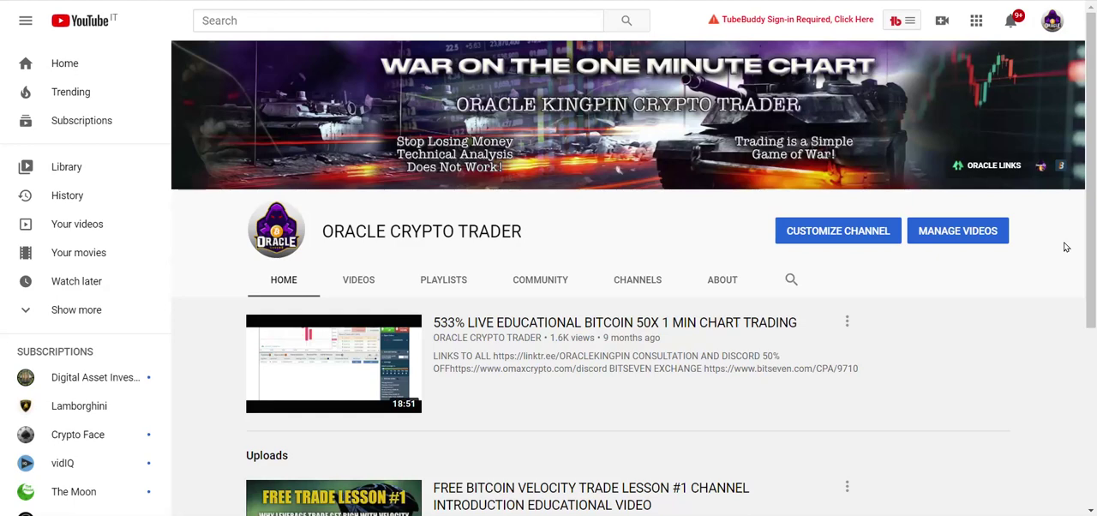
{"action": "mouse_move", "coordinate": [520, 131]}
{"action": "scroll", "coordinate": [521, 130], "scroll_direction": "down", "scroll_amount": 3}
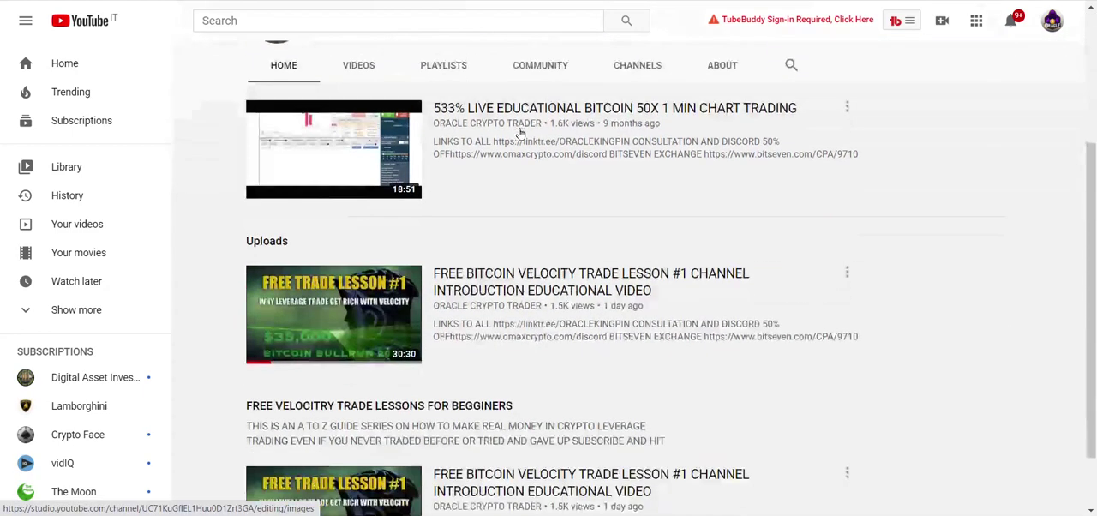
{"action": "scroll", "coordinate": [882, 228], "scroll_direction": "down", "scroll_amount": 1}
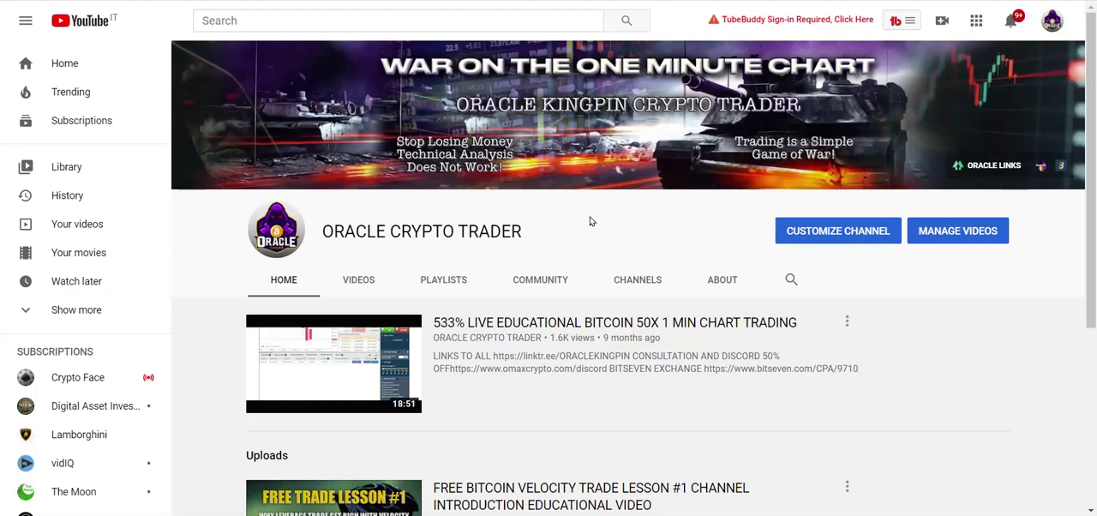
{"action": "scroll", "coordinate": [589, 221], "scroll_direction": "down", "scroll_amount": 1}
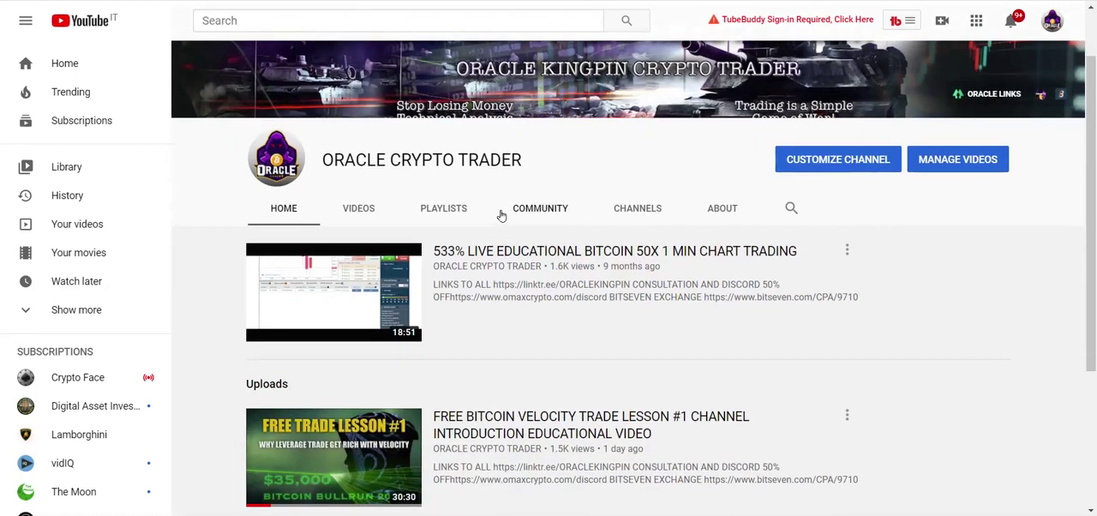
- Show the ORACLE CRYPTO TRADER channel's playlists
{"action": "left_click", "coordinate": [443, 208]}
{"action": "scroll", "coordinate": [529, 298], "scroll_direction": "down", "scroll_amount": 1}
{"action": "type", "text": "BITMEX FAST MONEY TRADER"}
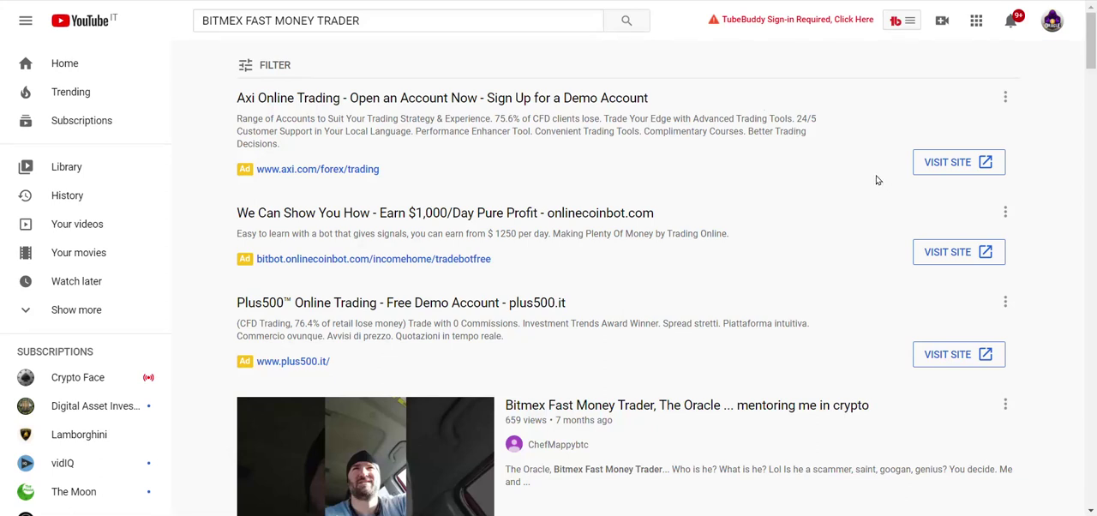
{"action": "scroll", "coordinate": [875, 189], "scroll_direction": "down", "scroll_amount": 1}
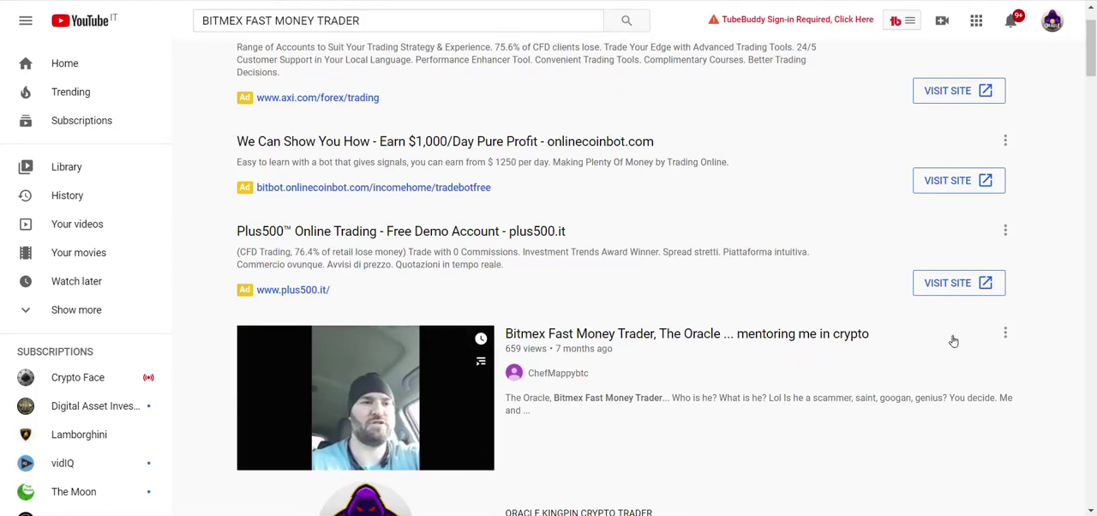
{"action": "scroll", "coordinate": [917, 276], "scroll_direction": "down", "scroll_amount": 1}
{"action": "scroll", "coordinate": [891, 205], "scroll_direction": "down", "scroll_amount": 1}
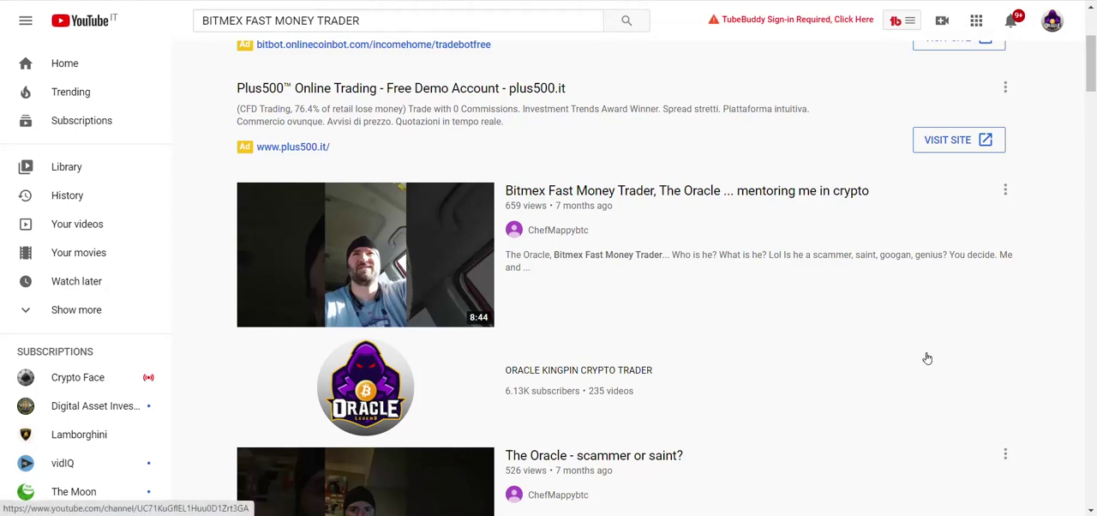
{"action": "scroll", "coordinate": [603, 276], "scroll_direction": "down", "scroll_amount": 1}
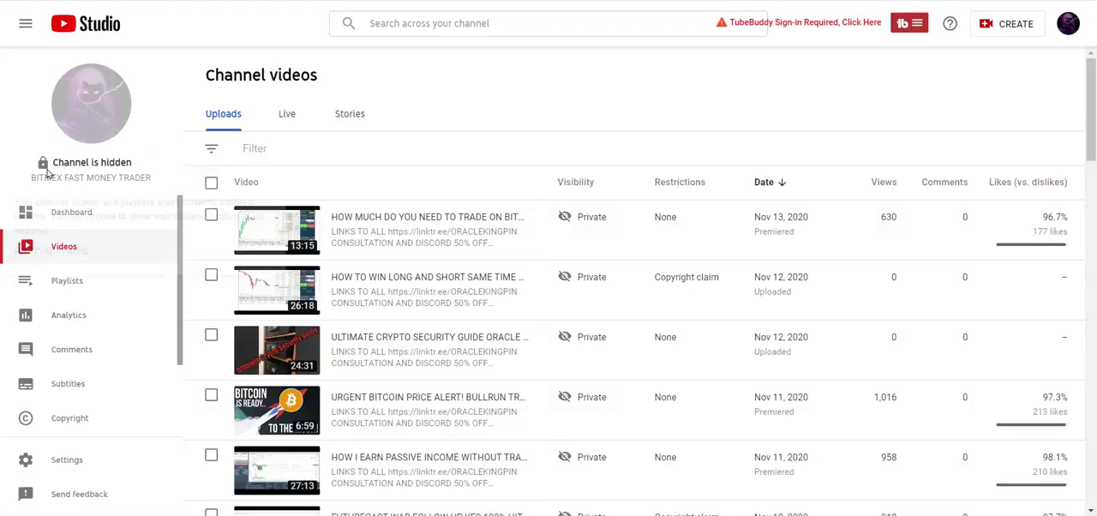
{"action": "mouse_move", "coordinate": [91, 162]}
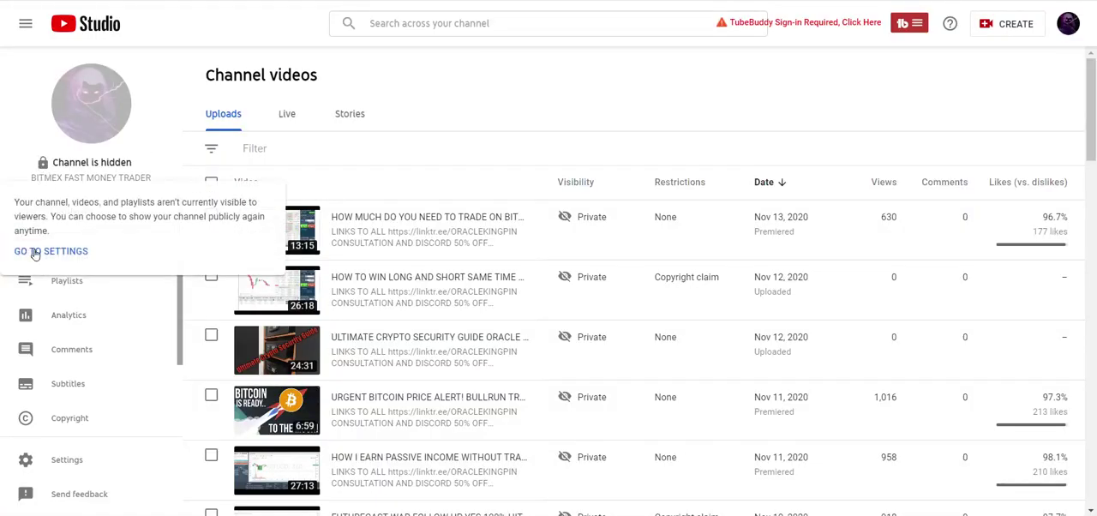
- Make the hidden channel and its videos public from the channel settings
{"action": "left_click", "coordinate": [38, 251]}
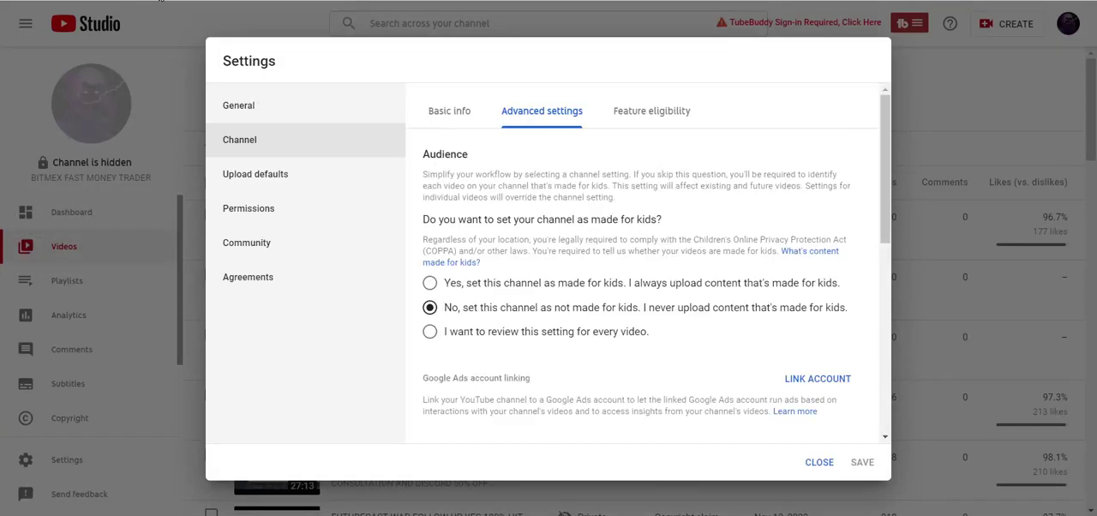
{"action": "scroll", "coordinate": [642, 300], "scroll_direction": "down", "scroll_amount": 5}
{"action": "left_click", "coordinate": [797, 412]}
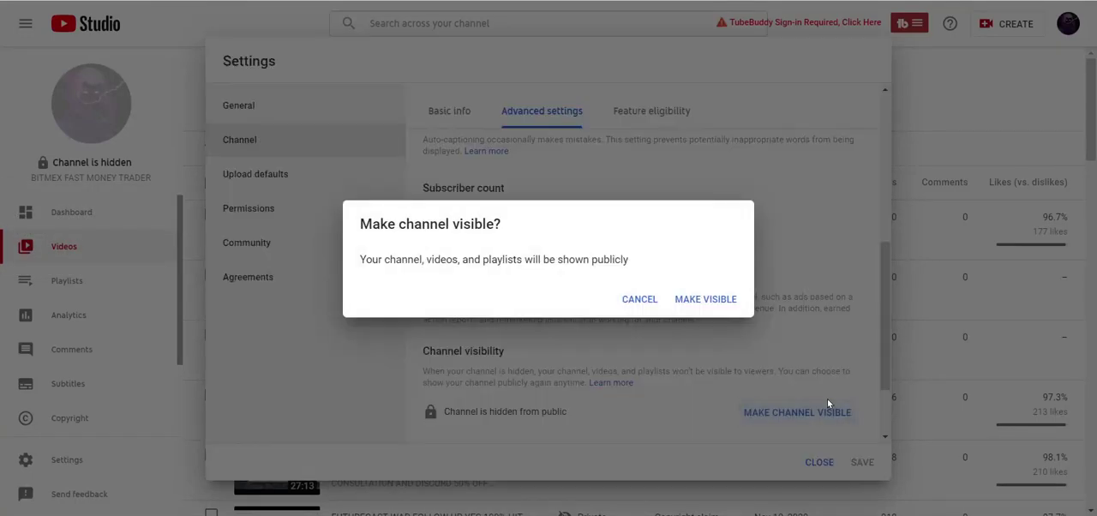
{"action": "left_click", "coordinate": [711, 299]}
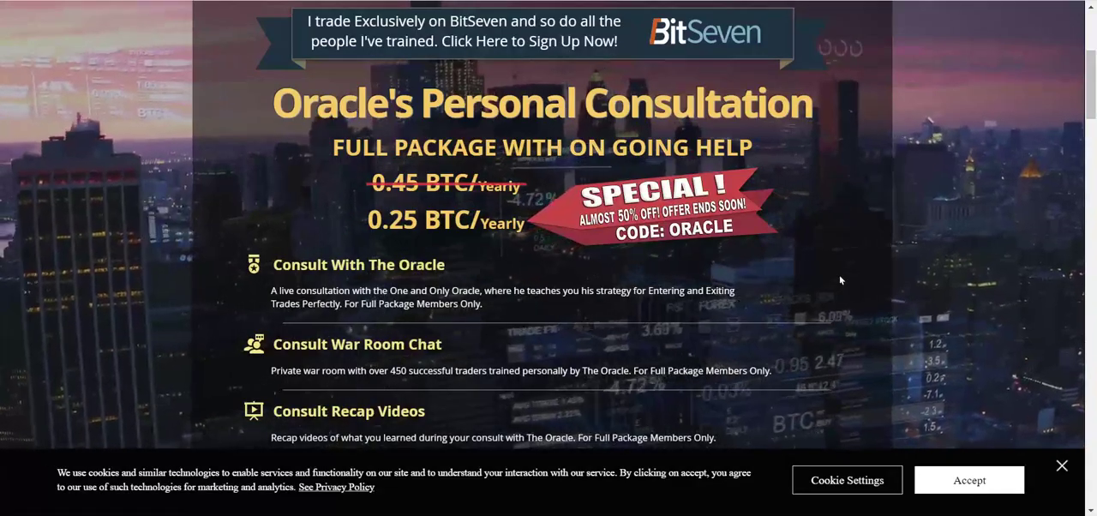
{"action": "scroll", "coordinate": [838, 274], "scroll_direction": "up", "scroll_amount": 5}
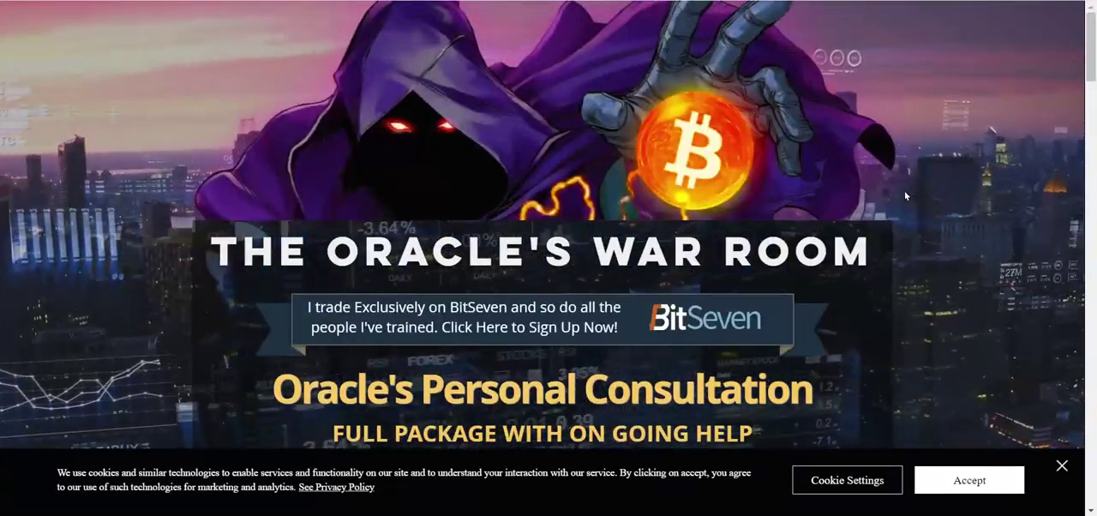
{"action": "scroll", "coordinate": [904, 190], "scroll_direction": "down", "scroll_amount": 4}
{"action": "scroll", "coordinate": [904, 203], "scroll_direction": "down", "scroll_amount": 5}
{"action": "scroll", "coordinate": [893, 201], "scroll_direction": "down", "scroll_amount": 5}
{"action": "scroll", "coordinate": [892, 201], "scroll_direction": "down", "scroll_amount": 4}
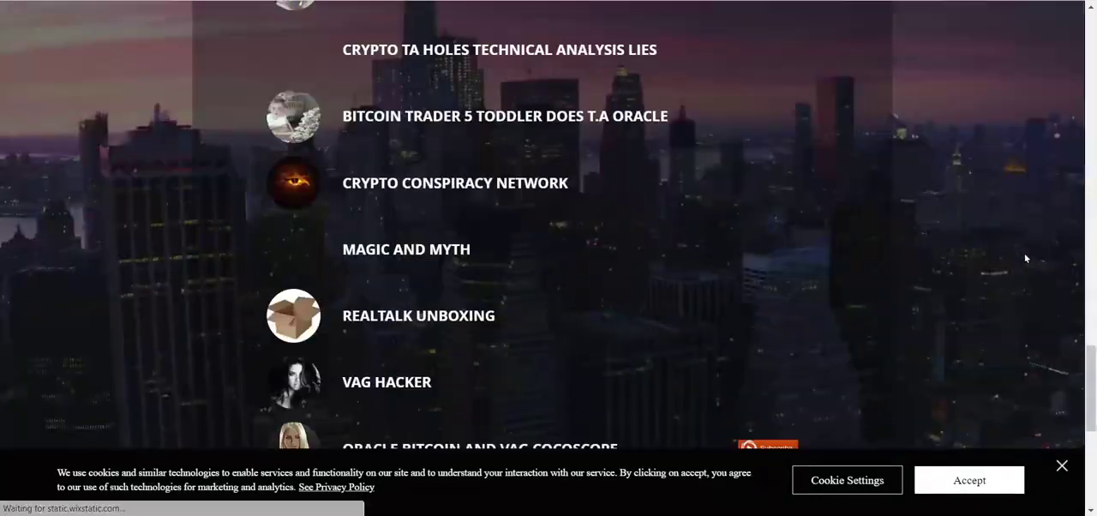
{"action": "scroll", "coordinate": [1023, 253], "scroll_direction": "down", "scroll_amount": 5}
{"action": "scroll", "coordinate": [761, 264], "scroll_direction": "up", "scroll_amount": 8}
{"action": "scroll", "coordinate": [761, 264], "scroll_direction": "up", "scroll_amount": 10}
{"action": "scroll", "coordinate": [762, 264], "scroll_direction": "up", "scroll_amount": 8}
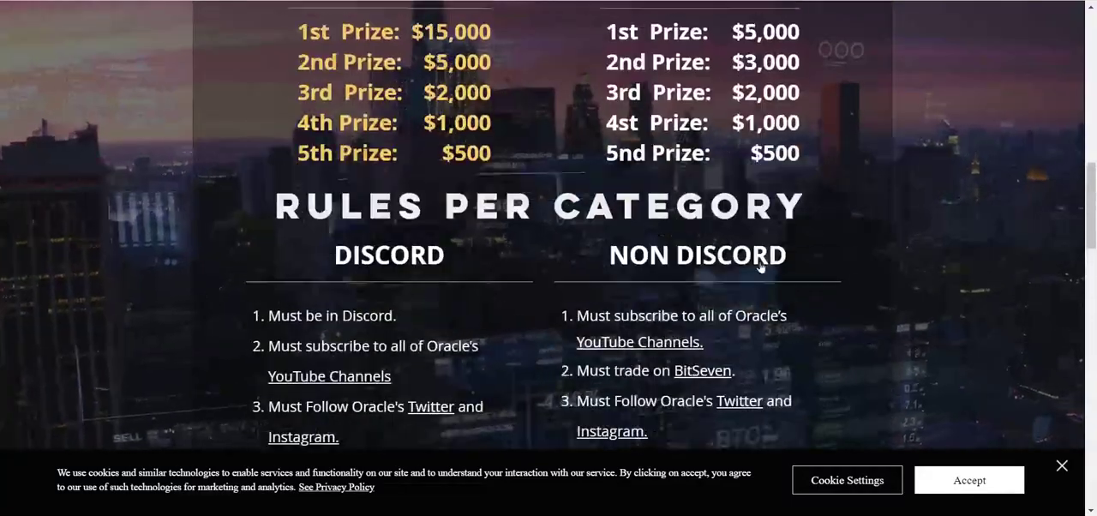
{"action": "scroll", "coordinate": [758, 266], "scroll_direction": "up", "scroll_amount": 8}
{"action": "scroll", "coordinate": [758, 266], "scroll_direction": "up", "scroll_amount": 5}
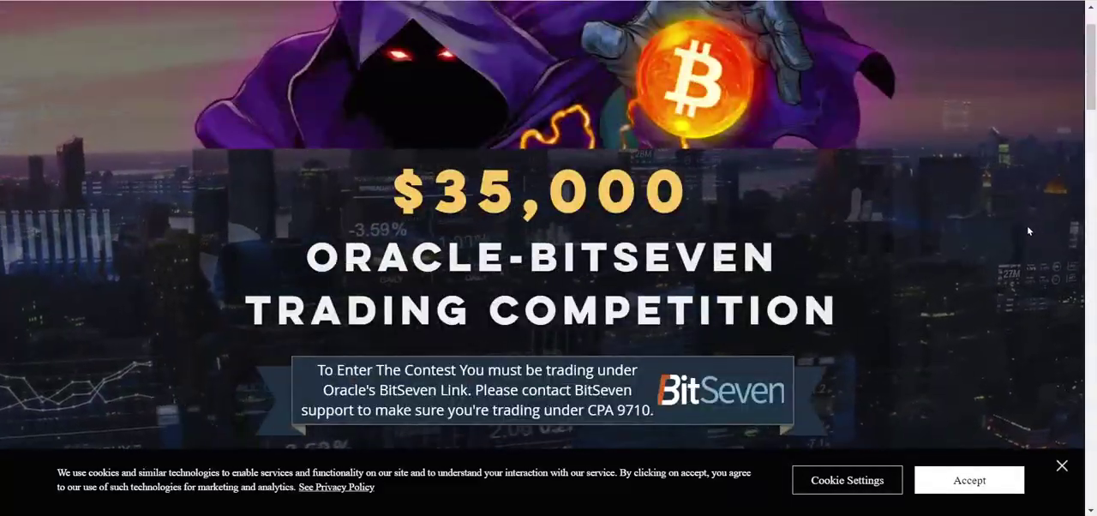
{"action": "scroll", "coordinate": [1026, 225], "scroll_direction": "down", "scroll_amount": 3}
{"action": "scroll", "coordinate": [1027, 224], "scroll_direction": "down", "scroll_amount": 3}
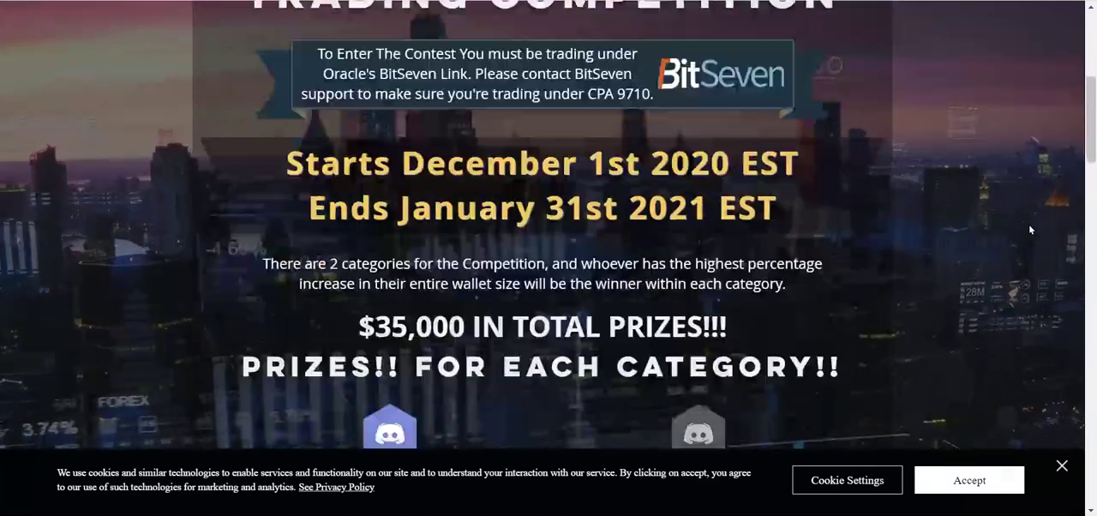
{"action": "scroll", "coordinate": [1028, 224], "scroll_direction": "down", "scroll_amount": 3}
{"action": "scroll", "coordinate": [1028, 222], "scroll_direction": "up", "scroll_amount": 4}
{"action": "scroll", "coordinate": [997, 202], "scroll_direction": "up", "scroll_amount": 3}
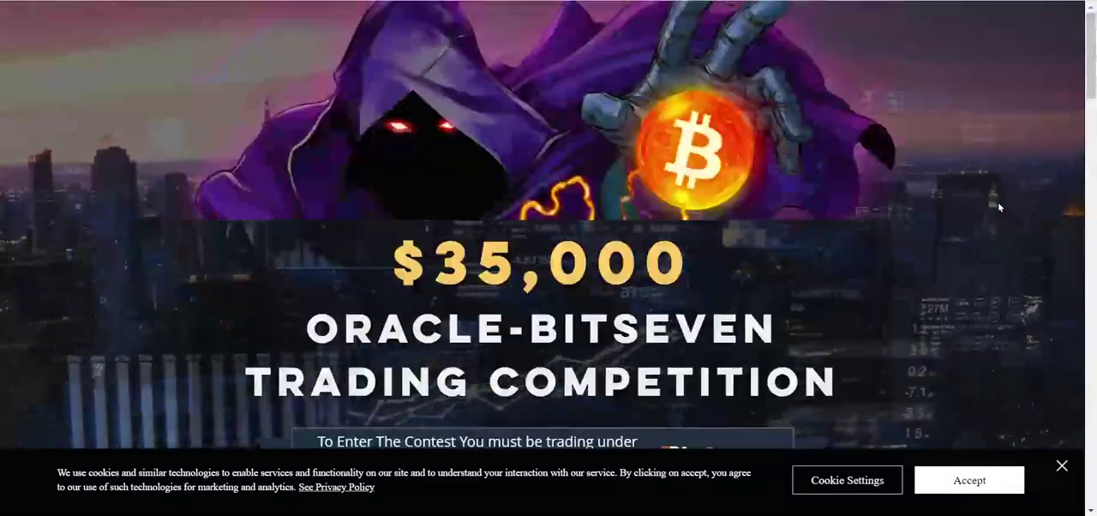
{"action": "scroll", "coordinate": [793, 135], "scroll_direction": "down", "scroll_amount": 8}
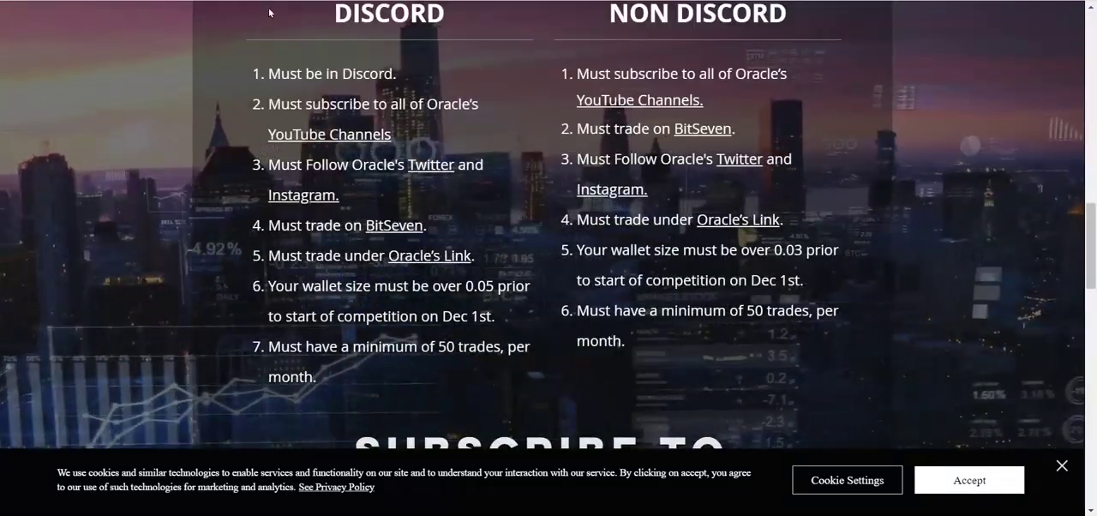
{"action": "scroll", "coordinate": [268, 172], "scroll_direction": "up", "scroll_amount": 5}
- Switch to the ORACLE CRYPTO TRADER YouTube channel tab
{"action": "key", "text": "ctrl+Tab"}
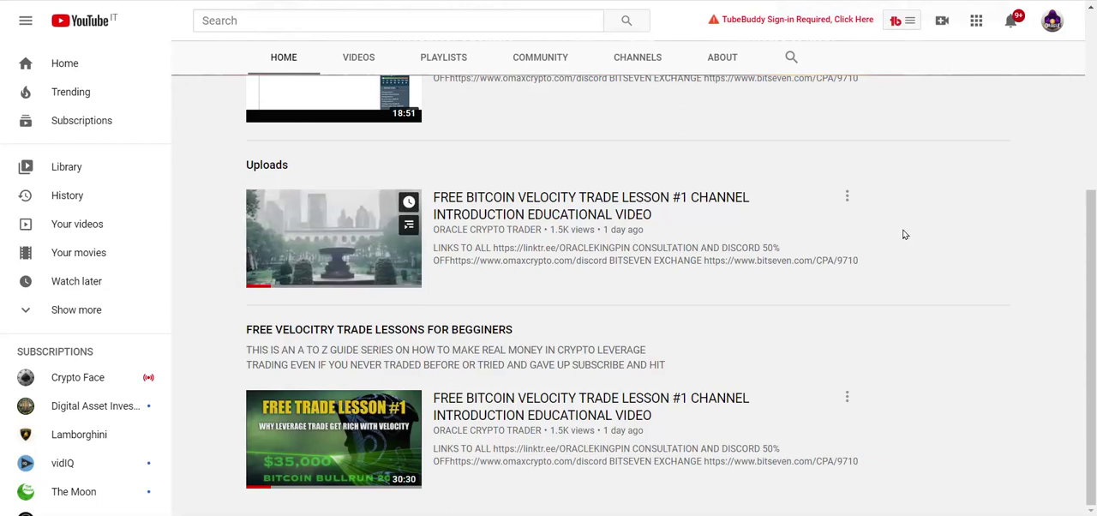
{"action": "scroll", "coordinate": [905, 234], "scroll_direction": "up", "scroll_amount": 5}
{"action": "scroll", "coordinate": [905, 234], "scroll_direction": "up", "scroll_amount": 3}
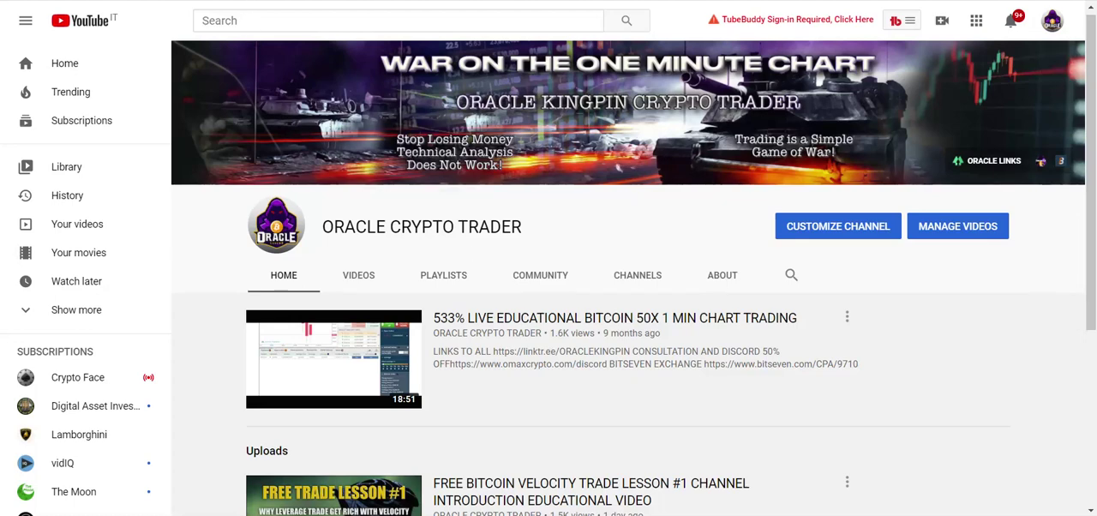
{"action": "mouse_move", "coordinate": [943, 129]}
{"action": "scroll", "coordinate": [1026, 276], "scroll_direction": "down", "scroll_amount": 3}
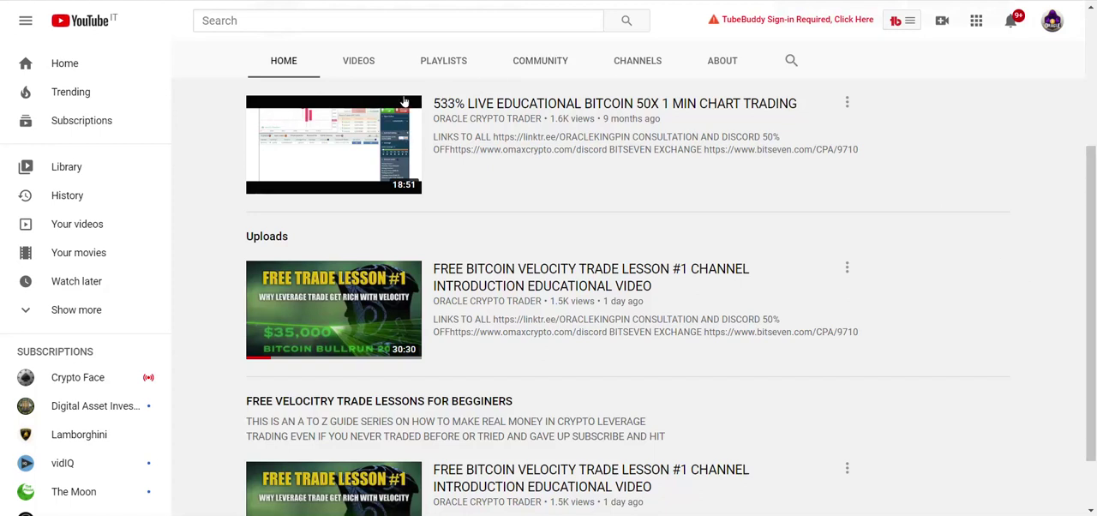
{"action": "scroll", "coordinate": [237, 49], "scroll_direction": "down", "scroll_amount": 2}
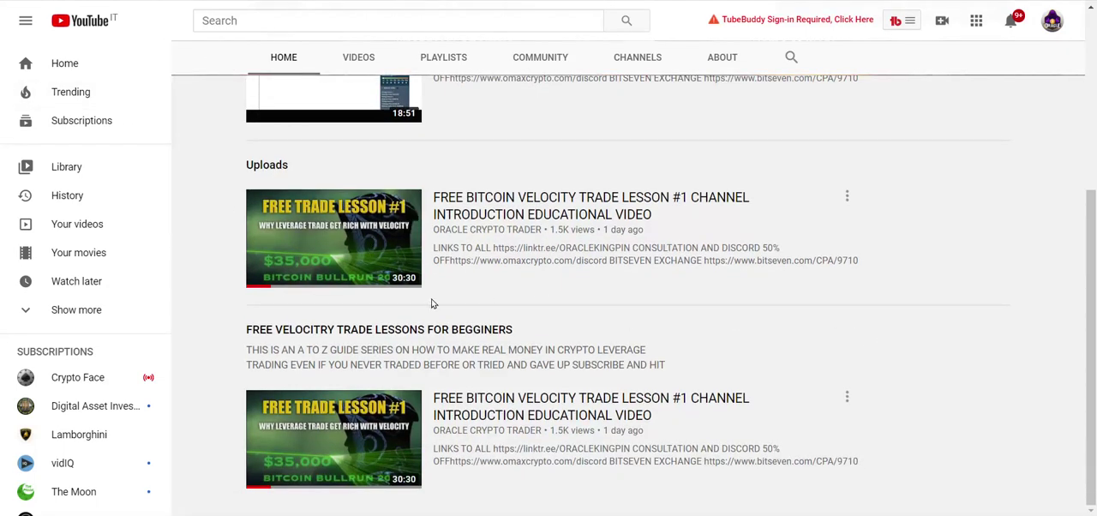
{"action": "scroll", "coordinate": [557, 297], "scroll_direction": "up", "scroll_amount": 5}
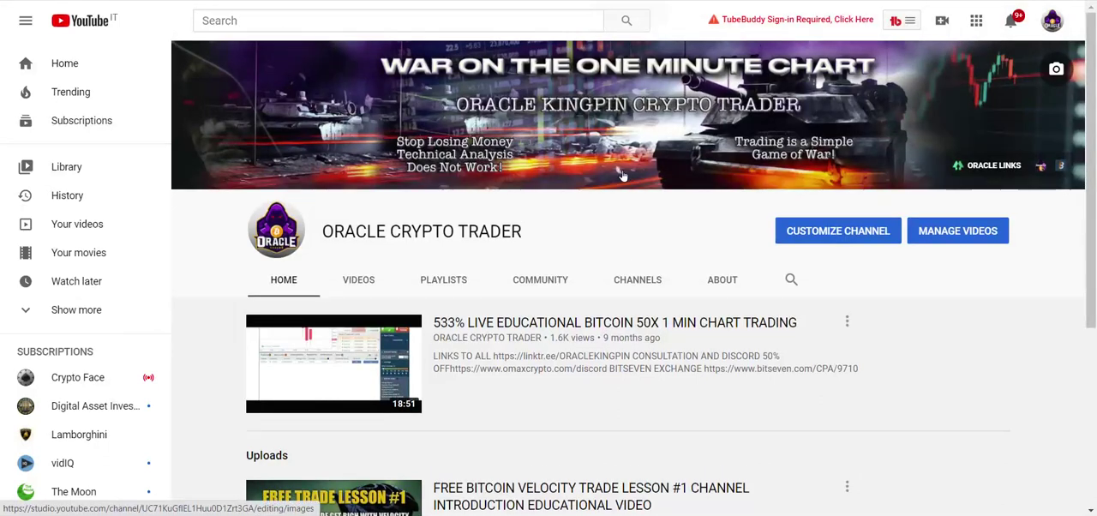
- Open the FREE VELOCITRY TRADE LESSONS FOR BEGINNERS playlist from the channel's playlists
{"action": "left_click", "coordinate": [432, 279]}
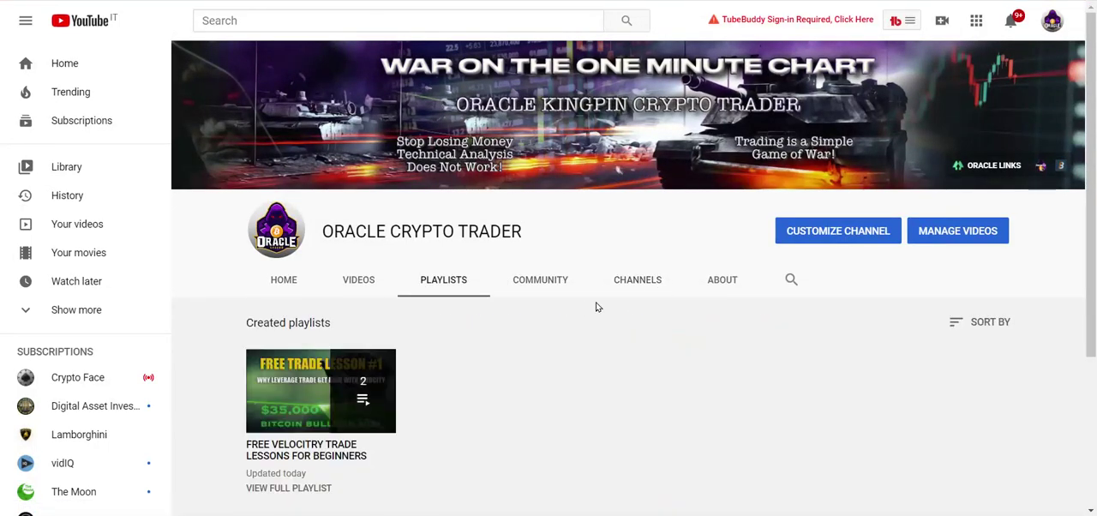
{"action": "scroll", "coordinate": [592, 308], "scroll_direction": "down", "scroll_amount": 2}
{"action": "left_click", "coordinate": [289, 417]}
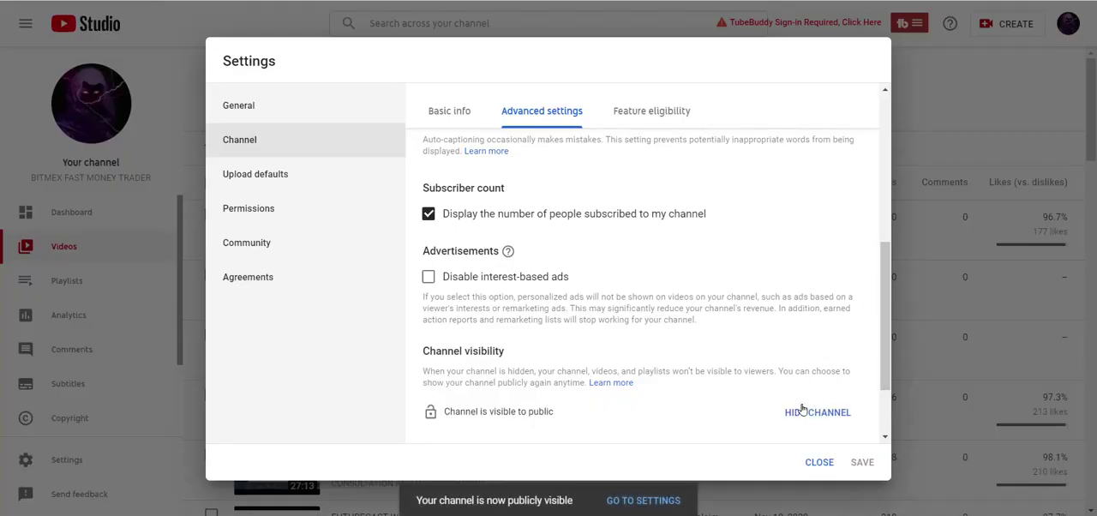
- Close settings, select all the channel's videos and start a bulk visibility edit
{"action": "left_click", "coordinate": [818, 462]}
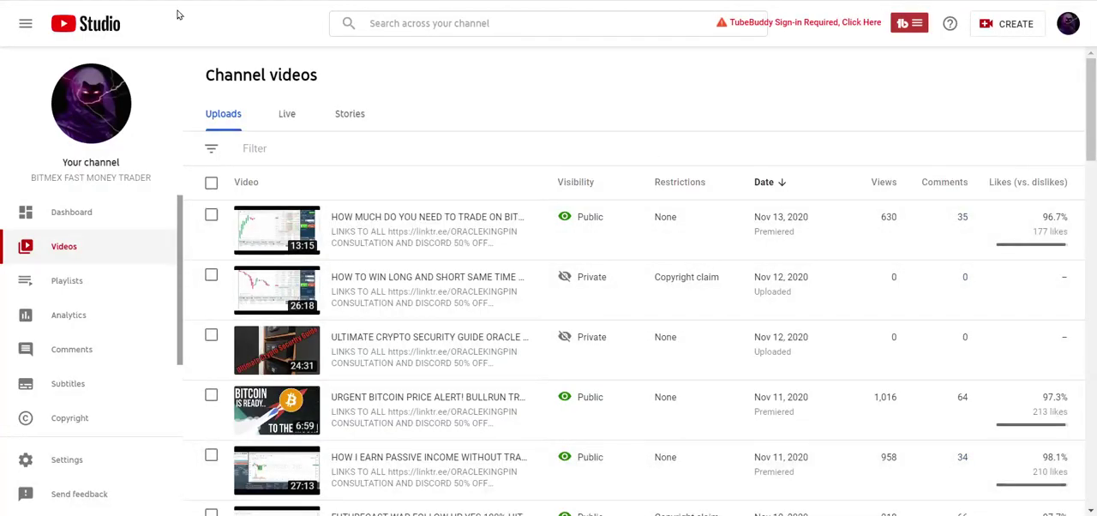
{"action": "left_click", "coordinate": [211, 182]}
{"action": "left_click", "coordinate": [370, 188]}
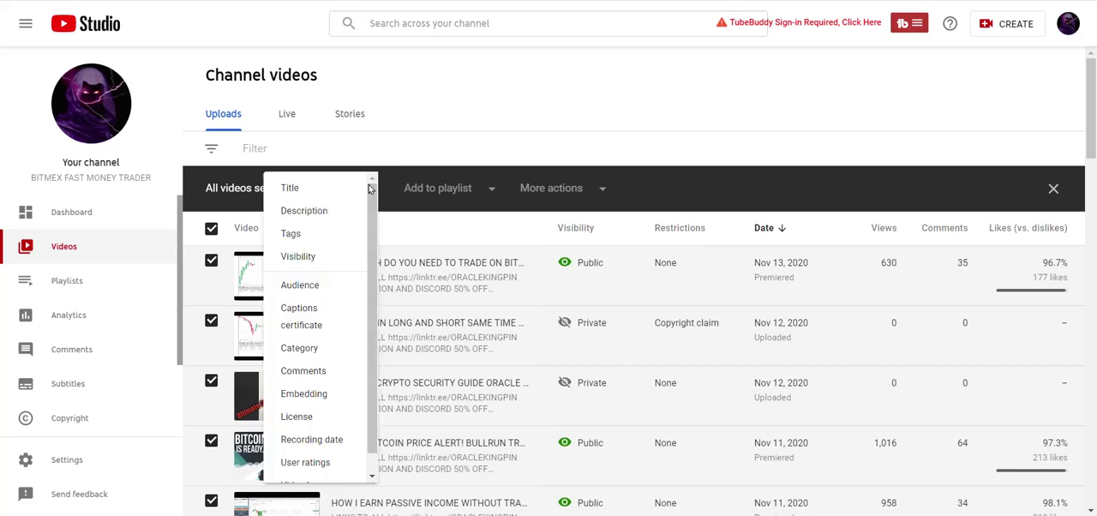
{"action": "left_click", "coordinate": [298, 256]}
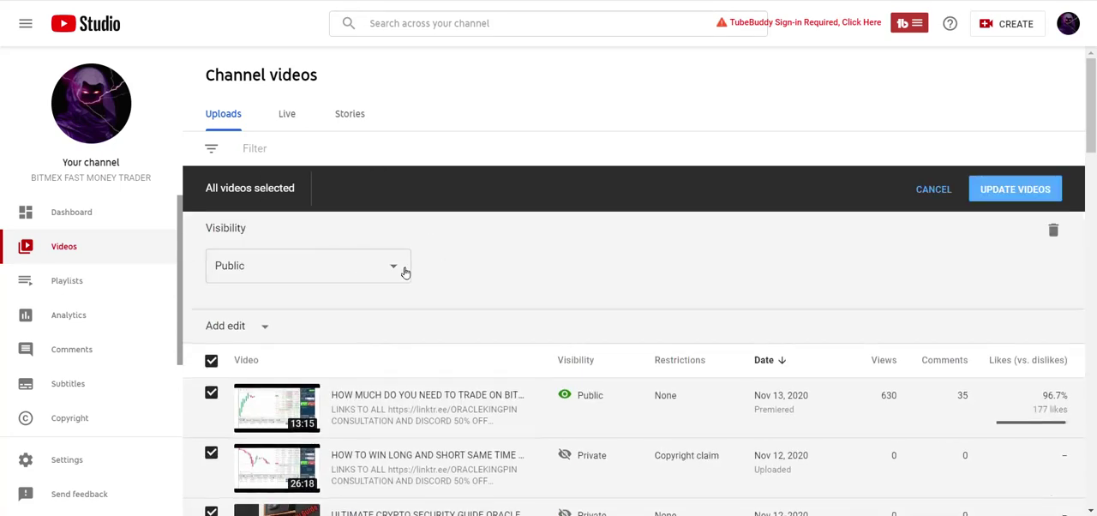
- Apply Public visibility to all selected videos and confirm the update
{"action": "left_click", "coordinate": [1014, 188]}
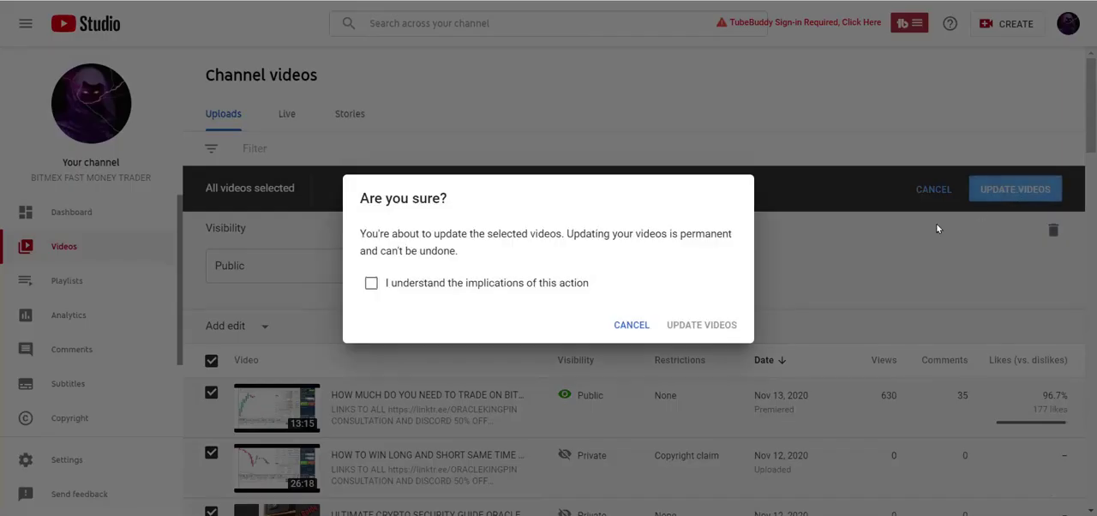
{"action": "left_click", "coordinate": [370, 282]}
{"action": "left_click", "coordinate": [702, 325]}
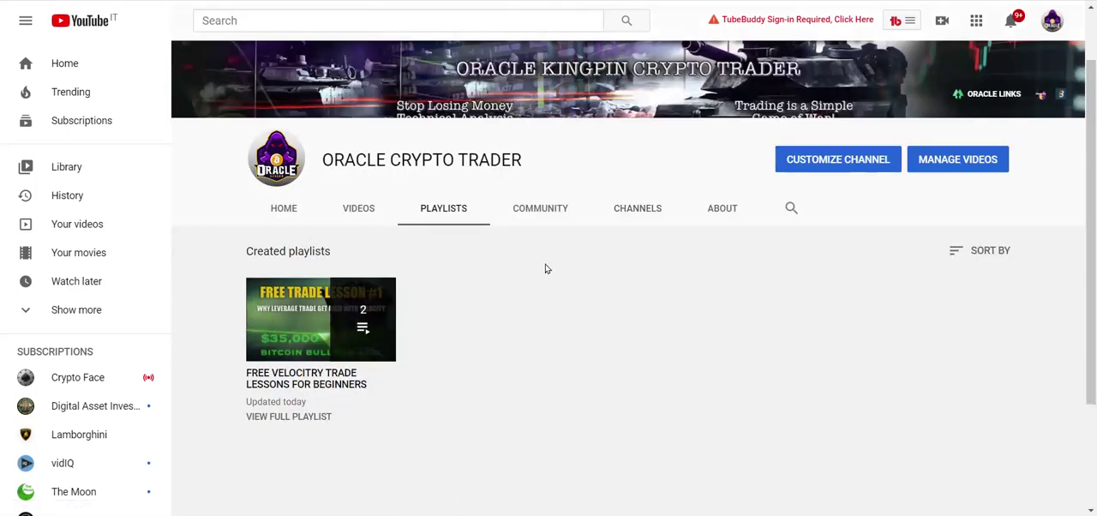
{"action": "scroll", "coordinate": [545, 268], "scroll_direction": "up", "scroll_amount": 2}
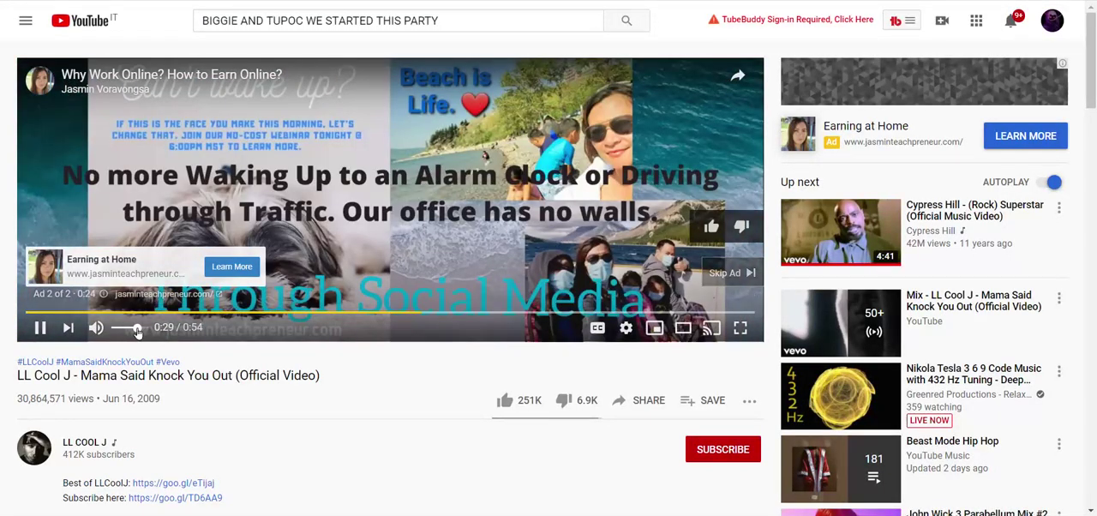
- Lower the playing video's volume and pause it
{"action": "left_click_drag", "start_coordinate": [138, 328], "coordinate": [119, 330]}
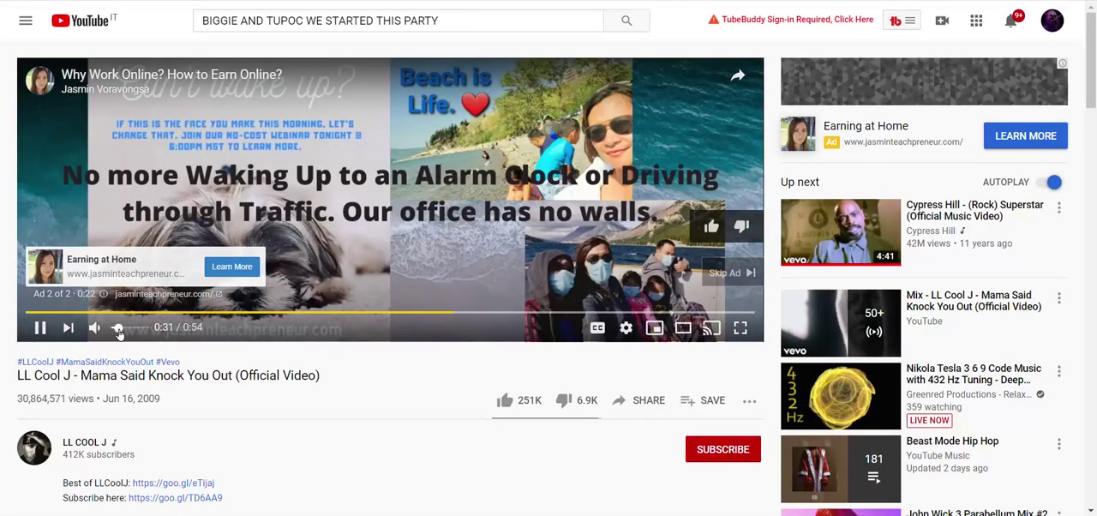
{"action": "left_click", "coordinate": [41, 327]}
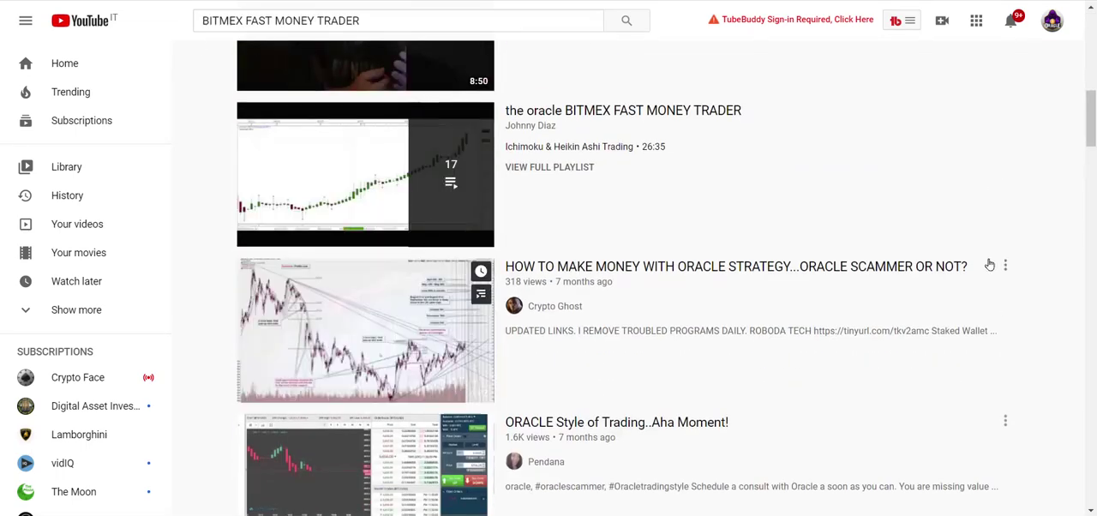
{"action": "scroll", "coordinate": [620, 309], "scroll_direction": "down", "scroll_amount": 2}
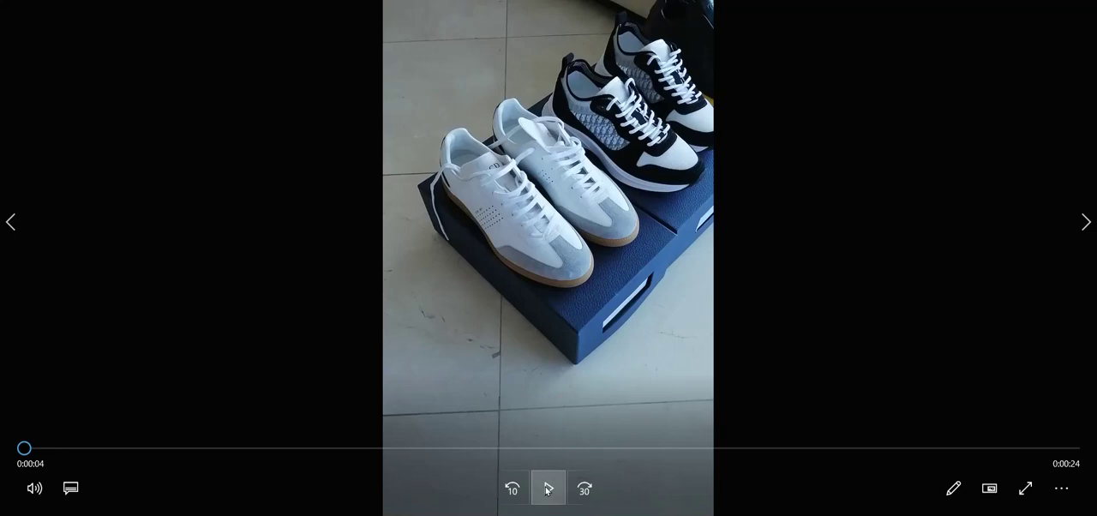
- Start playing the sneaker clip in the Photos video player
{"action": "left_click", "coordinate": [547, 489]}
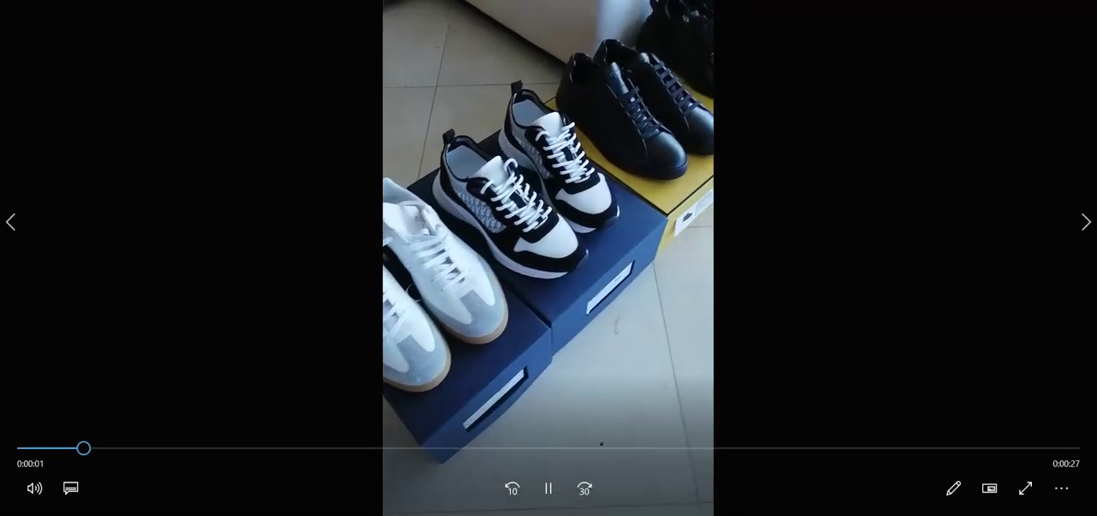